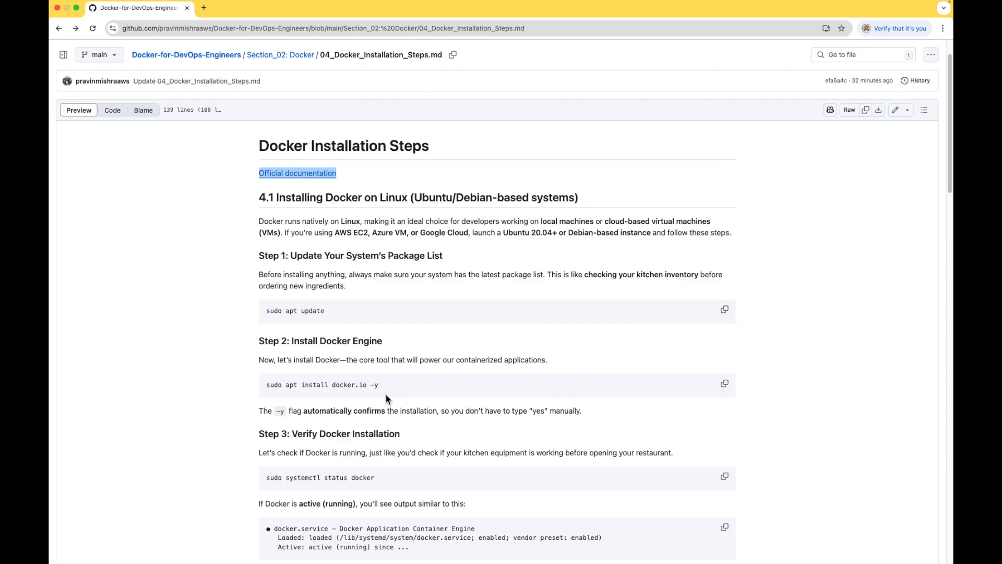
Copy the address of the Docker Desktop Download link in section 4.2 of the installation guide.
scroll(381, 386, down, 10)
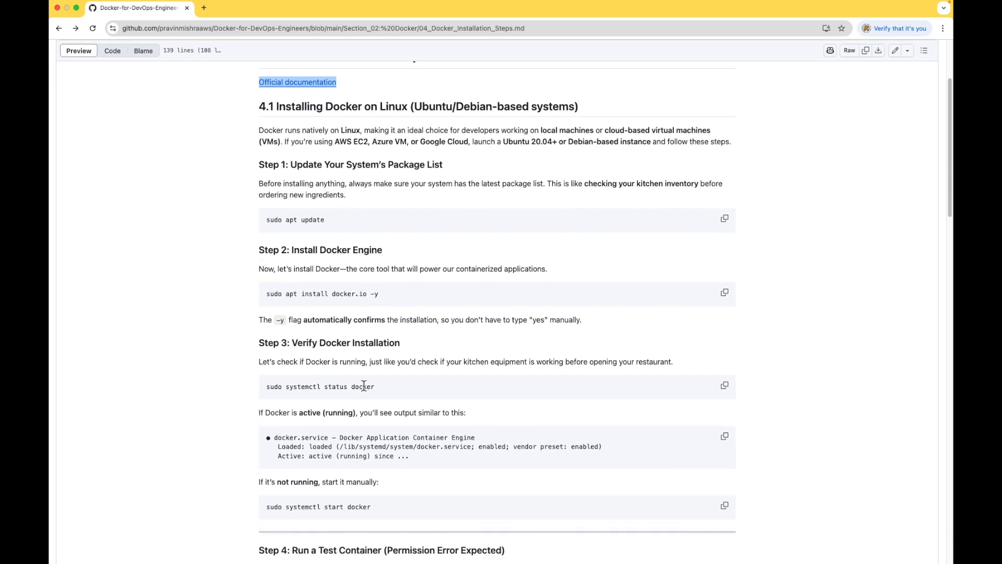
scroll(368, 386, down, 1)
scroll(364, 389, down, 5)
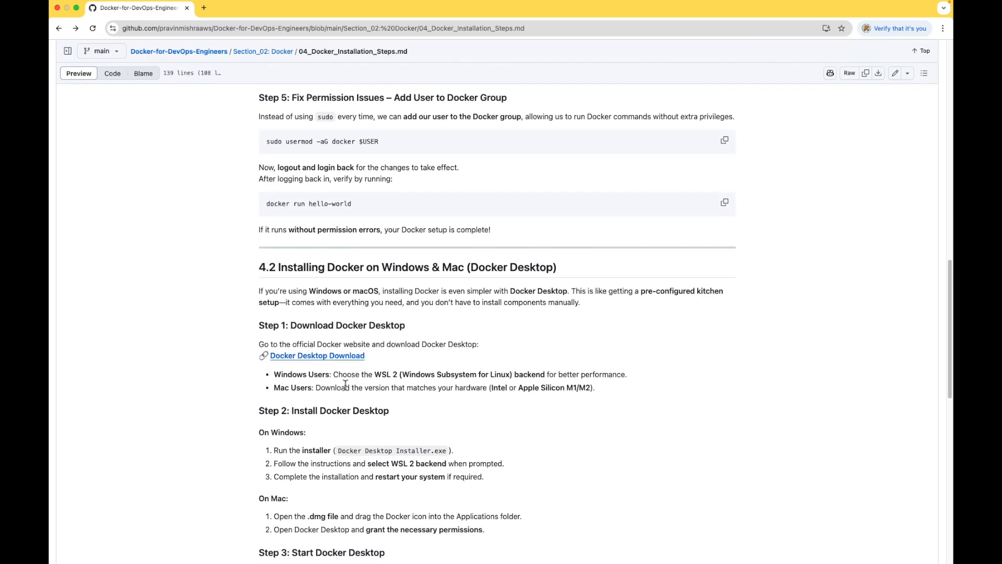
right_click(312, 356)
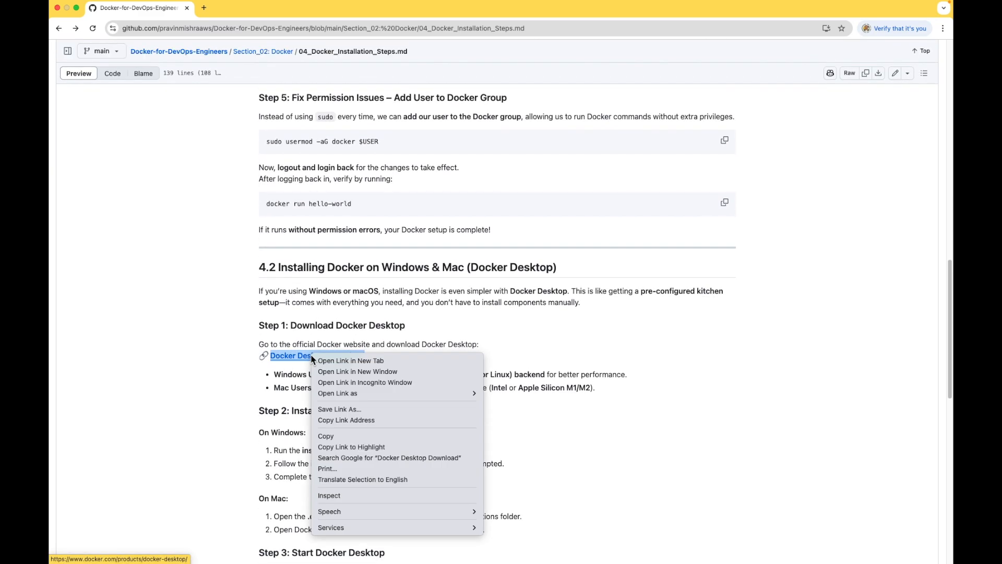
click(343, 420)
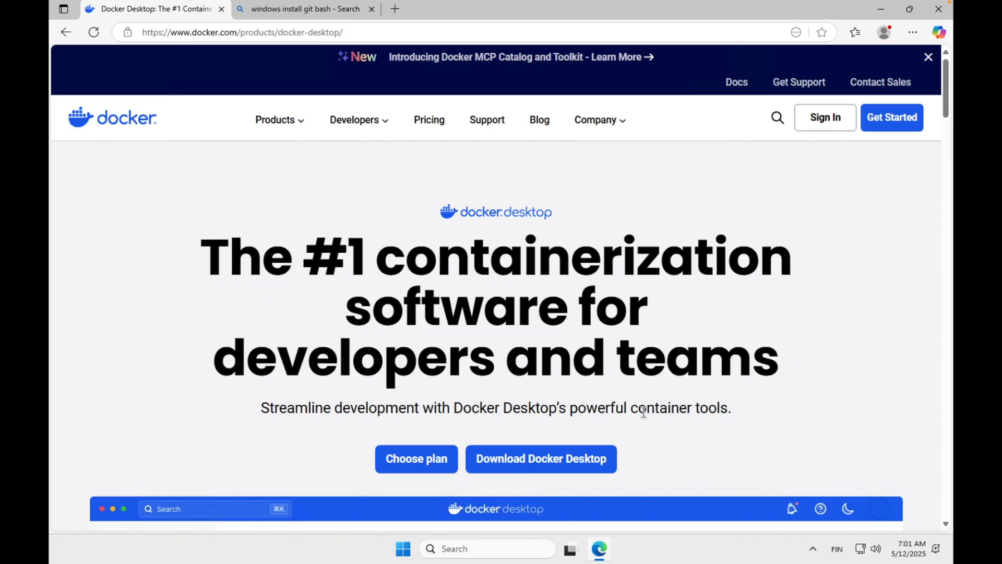
click(359, 32)
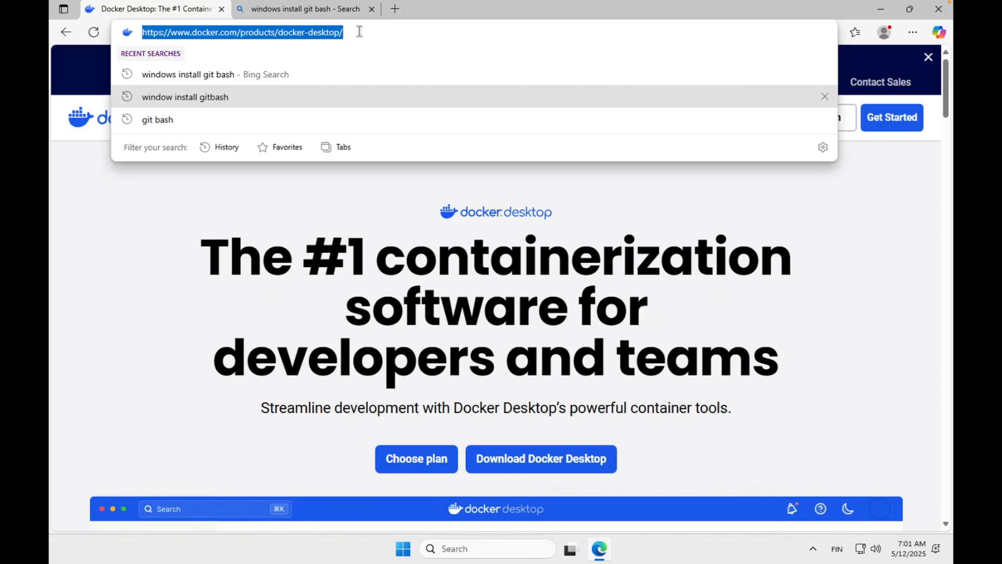
click(359, 31)
key(Return)
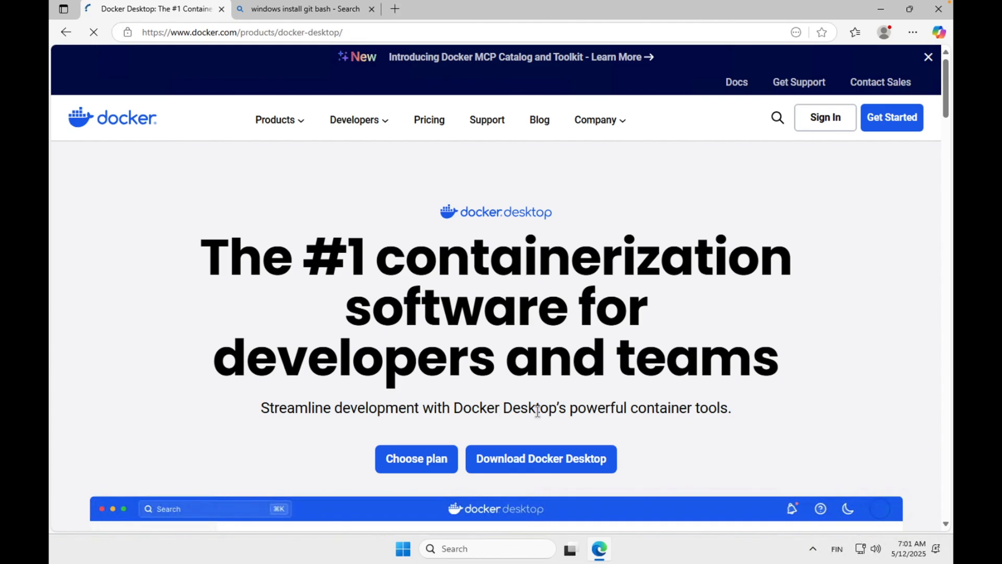
scroll(537, 363, down, 10)
scroll(537, 362, up, 7)
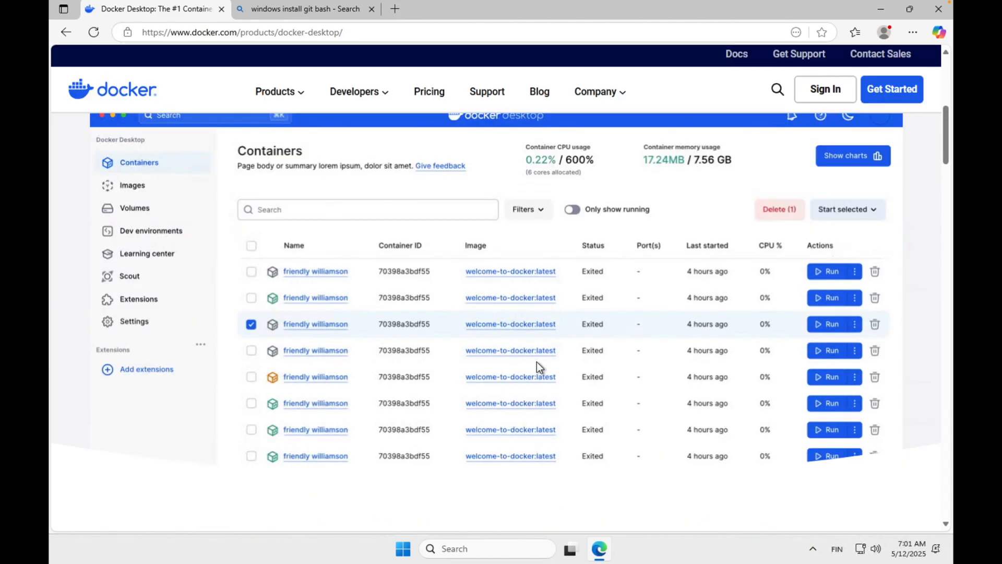
mouse_move(528, 319)
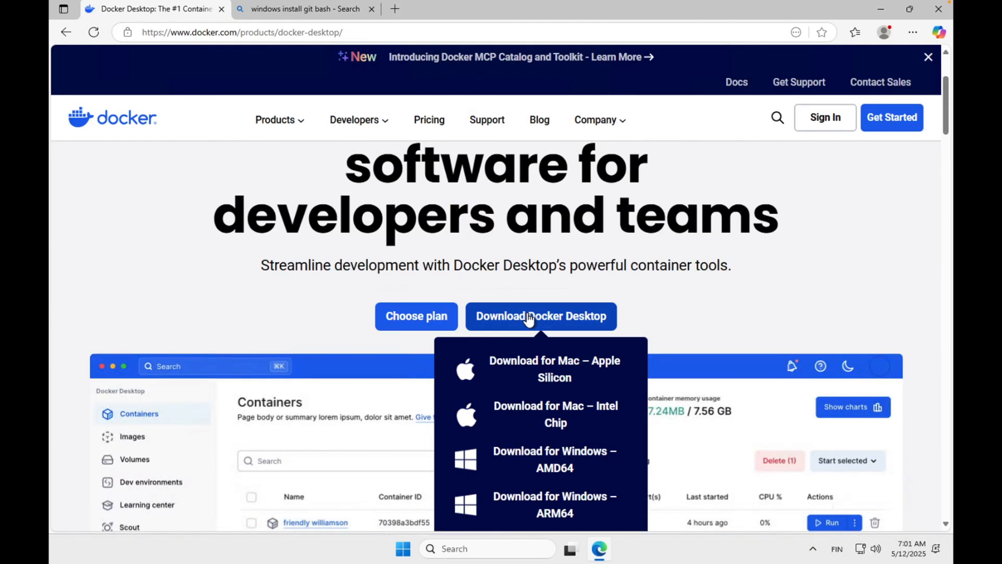
click(575, 458)
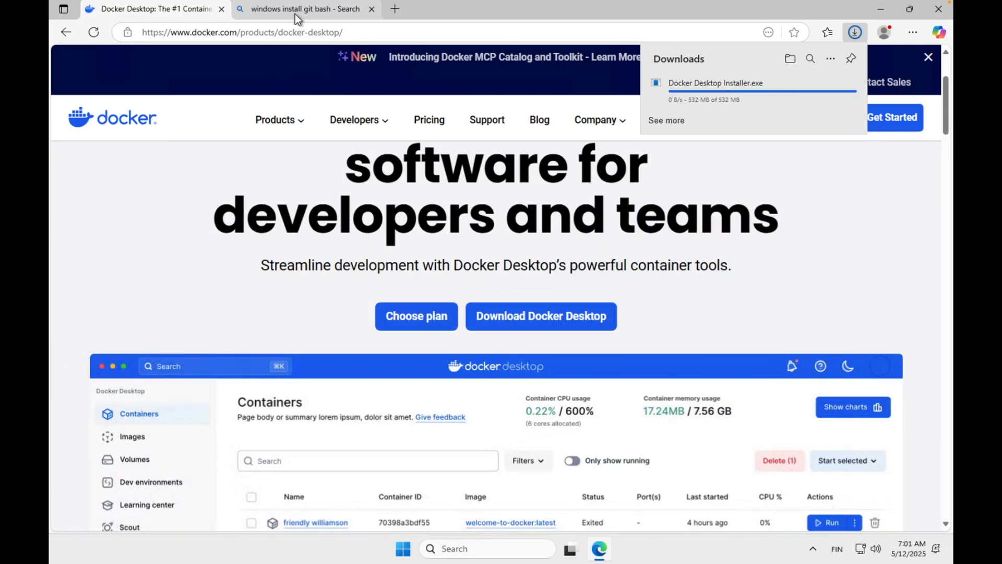
From the Git Bash search results, open the Git downloads page and download the standalone Git for Windows/x64 Setup.
click(295, 11)
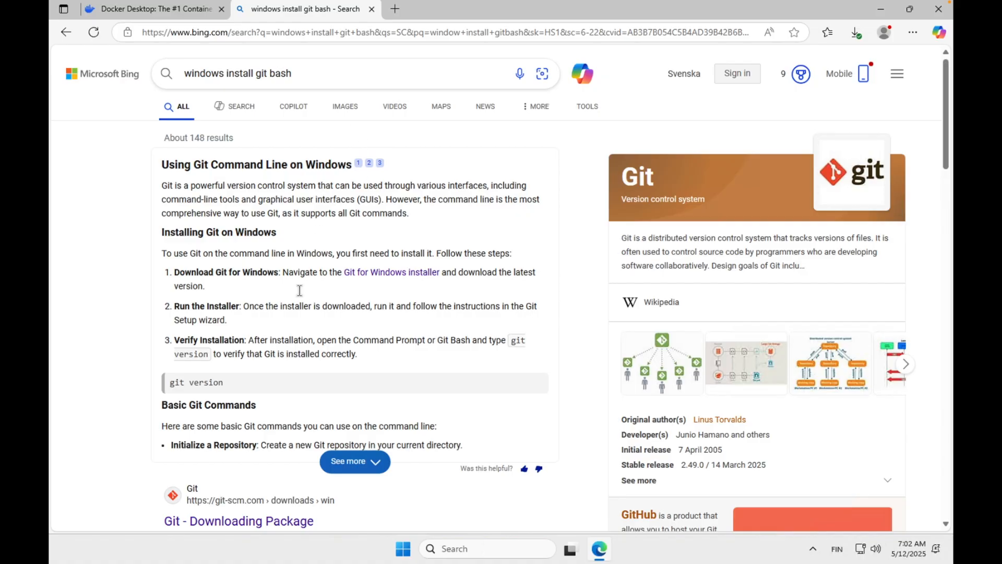
scroll(272, 313, down, 7)
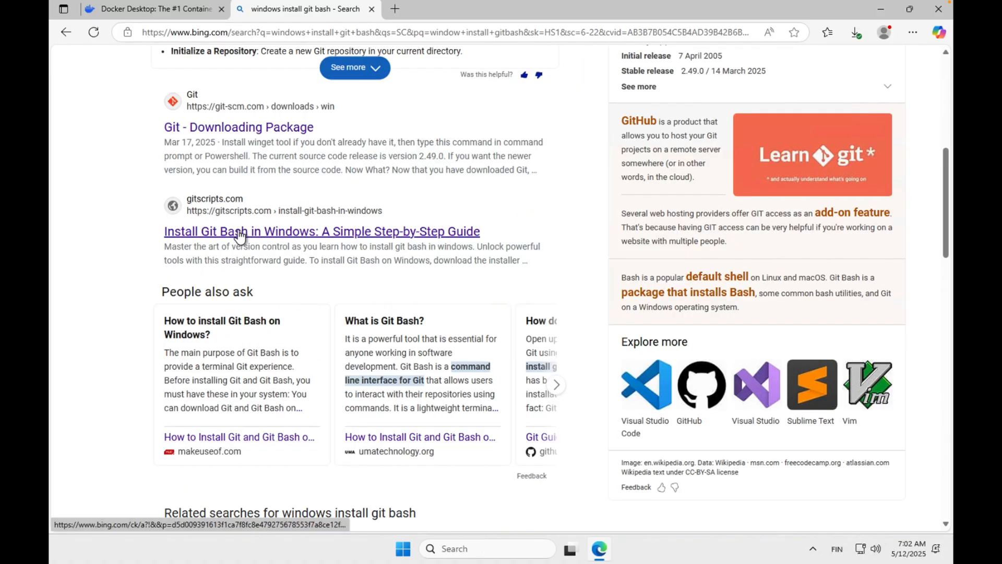
click(231, 130)
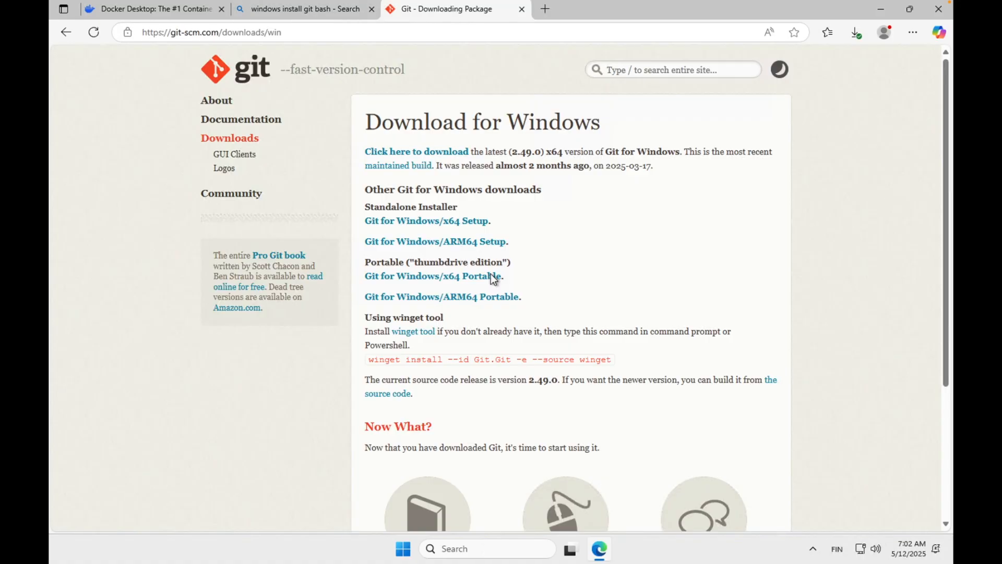
click(415, 225)
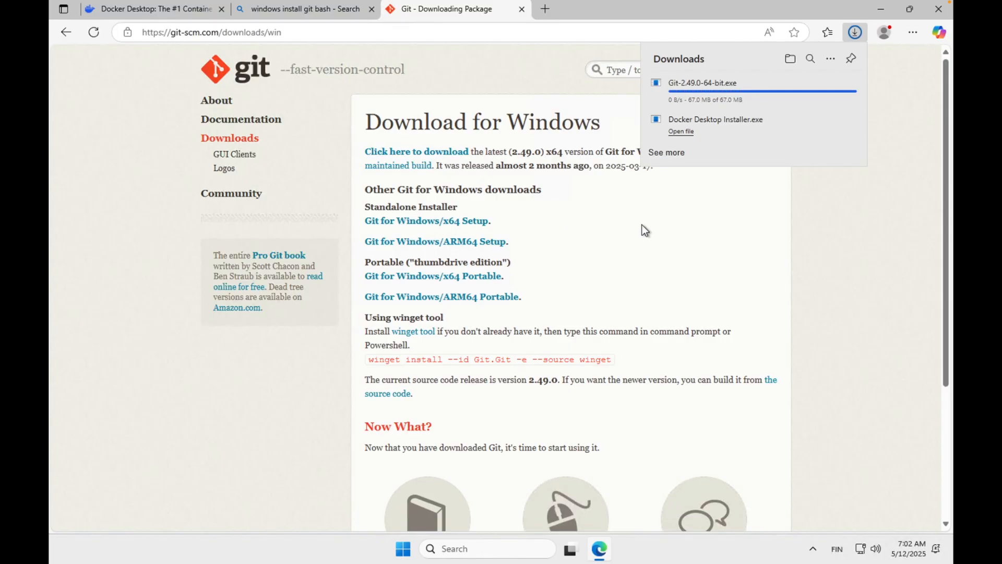
Run the downloaded Git-2.49.0-64-bit.exe and start the installation with the default options.
click(680, 86)
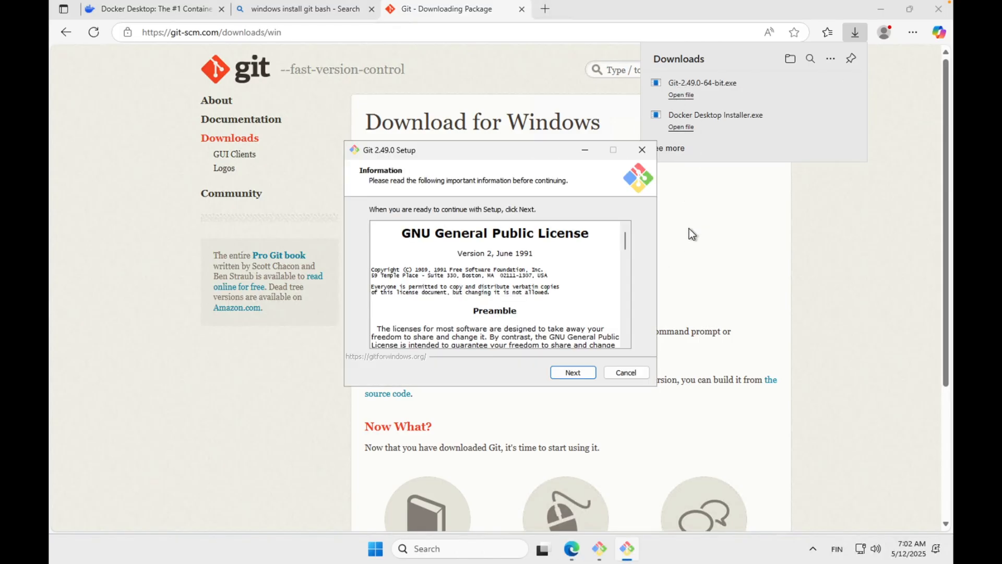
click(569, 374)
click(575, 372)
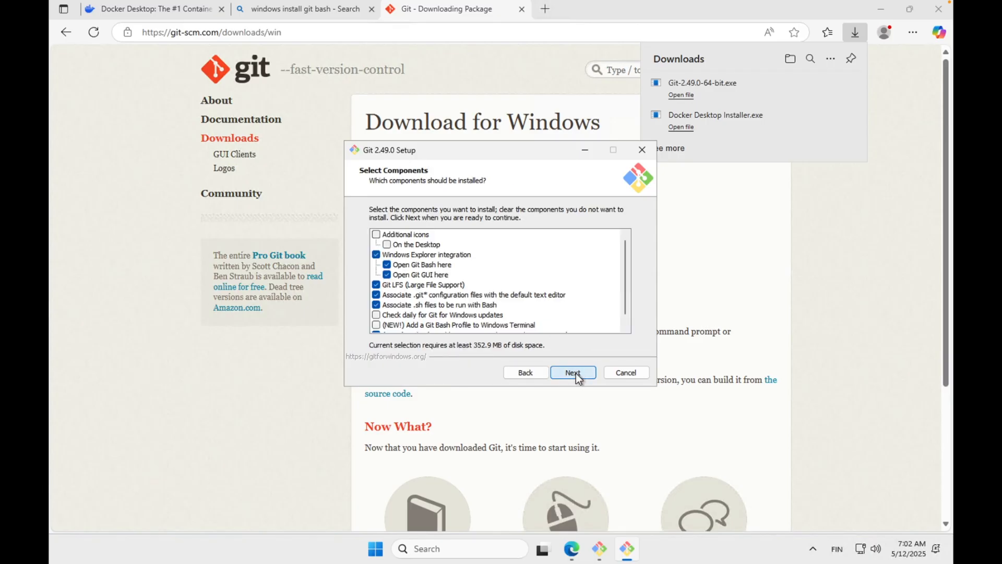
click(572, 373)
click(573, 373)
click(572, 372)
click(572, 373)
click(573, 373)
click(571, 373)
click(571, 374)
click(571, 374)
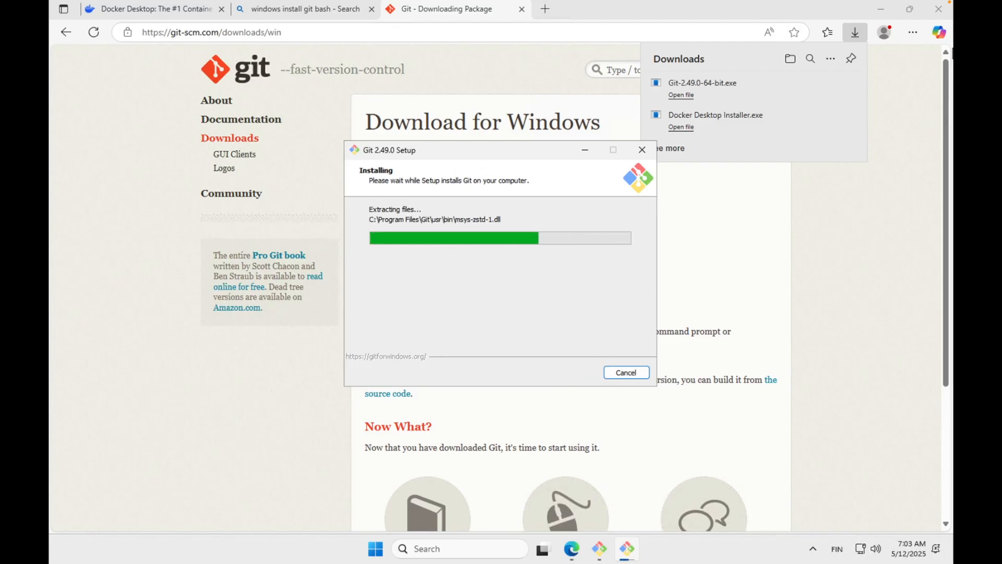
Return to the Docker Desktop page and open the Downloads folder in File Explorer.
click(310, 14)
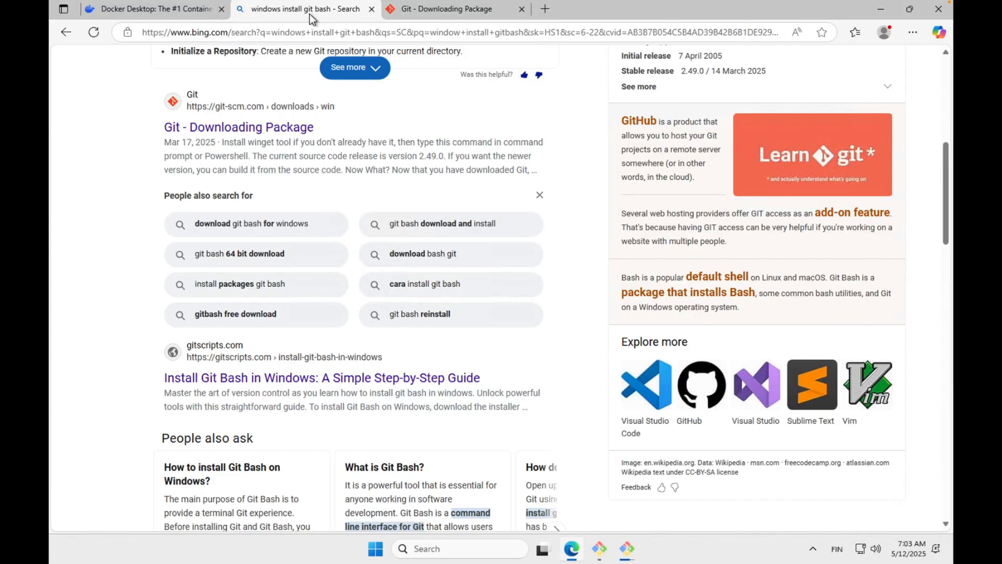
click(164, 15)
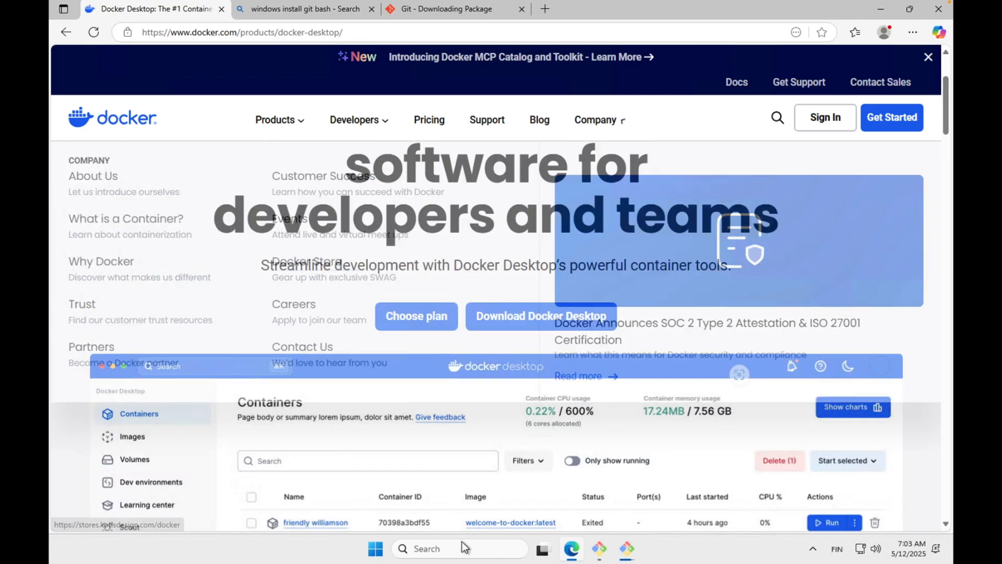
click(438, 550)
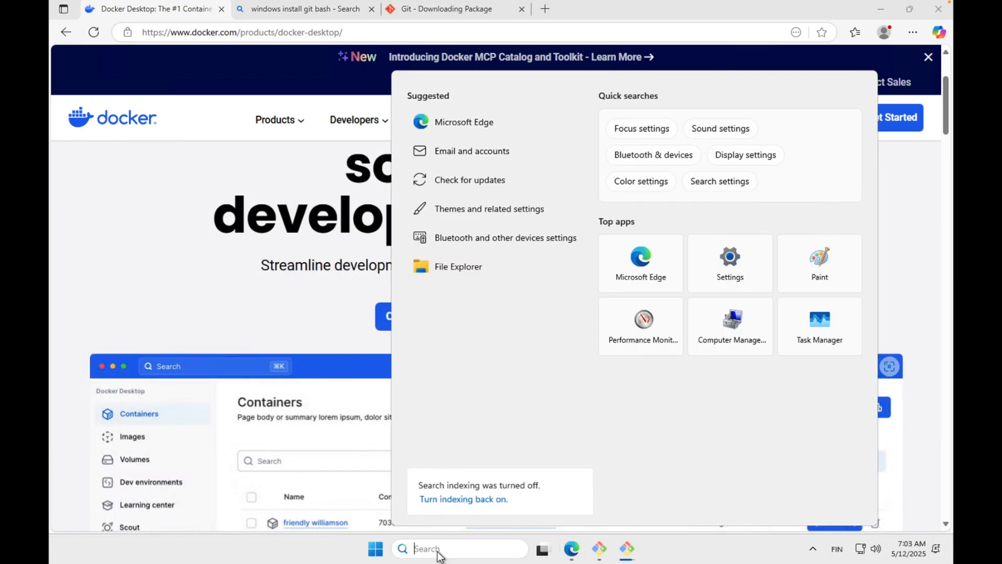
click(449, 267)
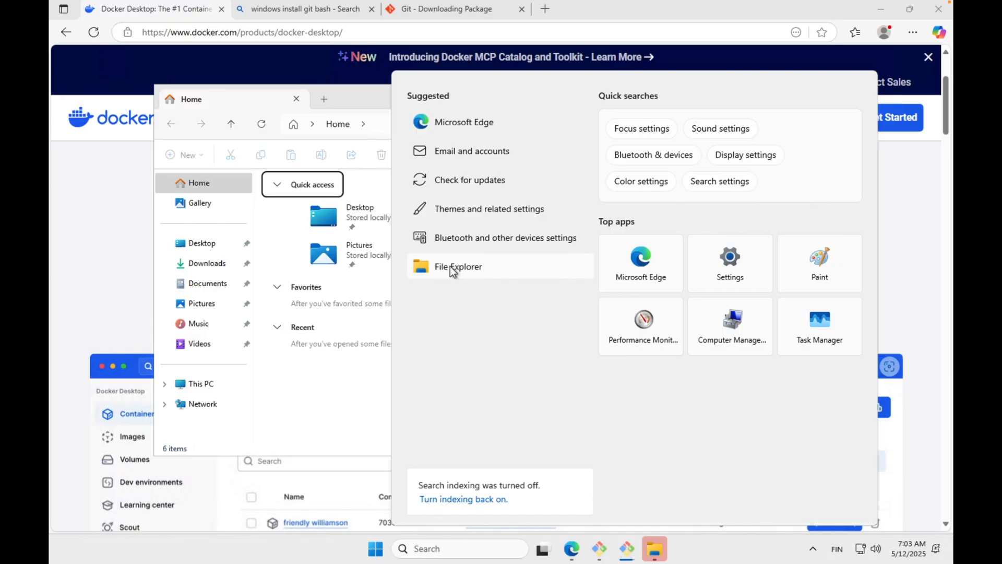
click(452, 263)
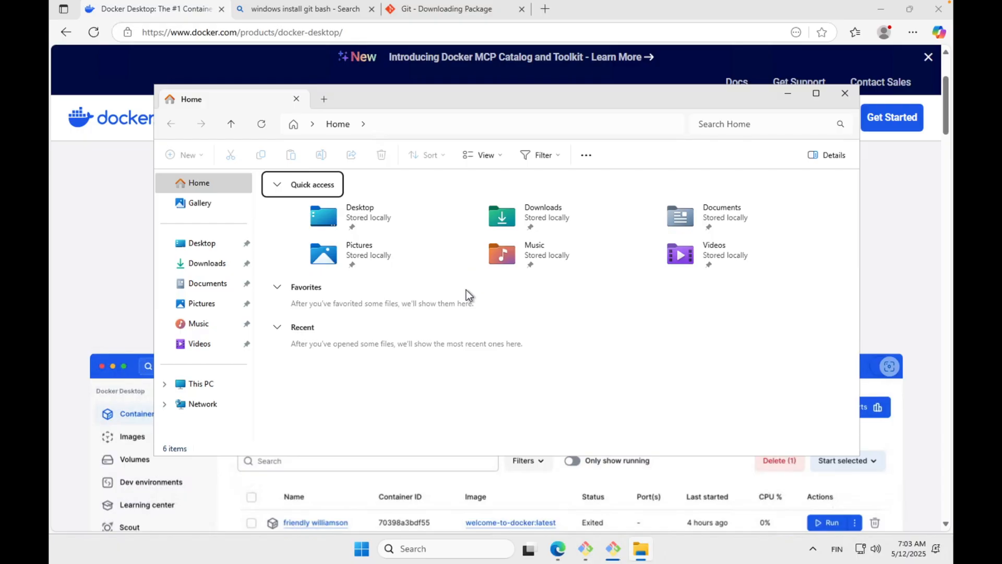
click(641, 553)
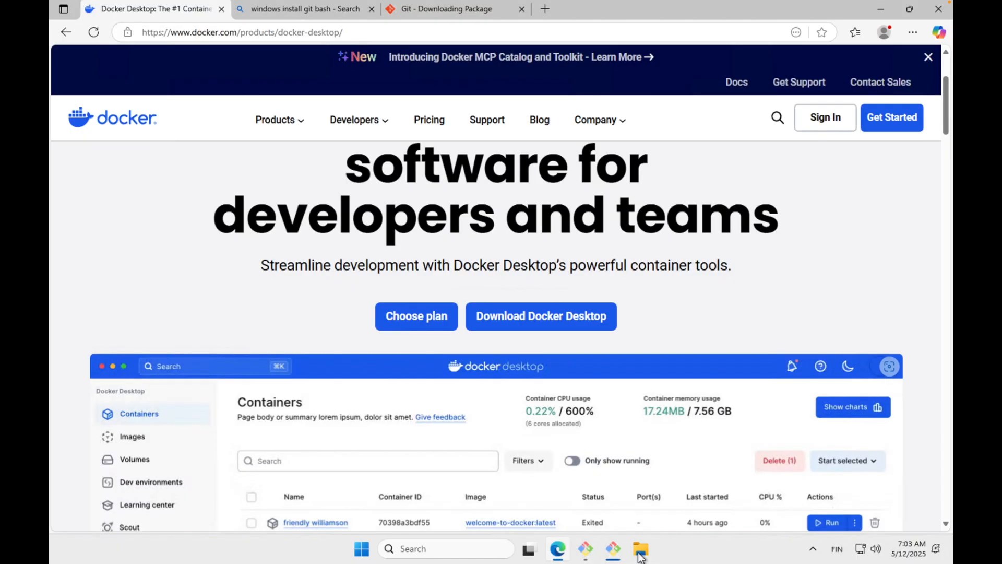
click(641, 554)
double_click(550, 218)
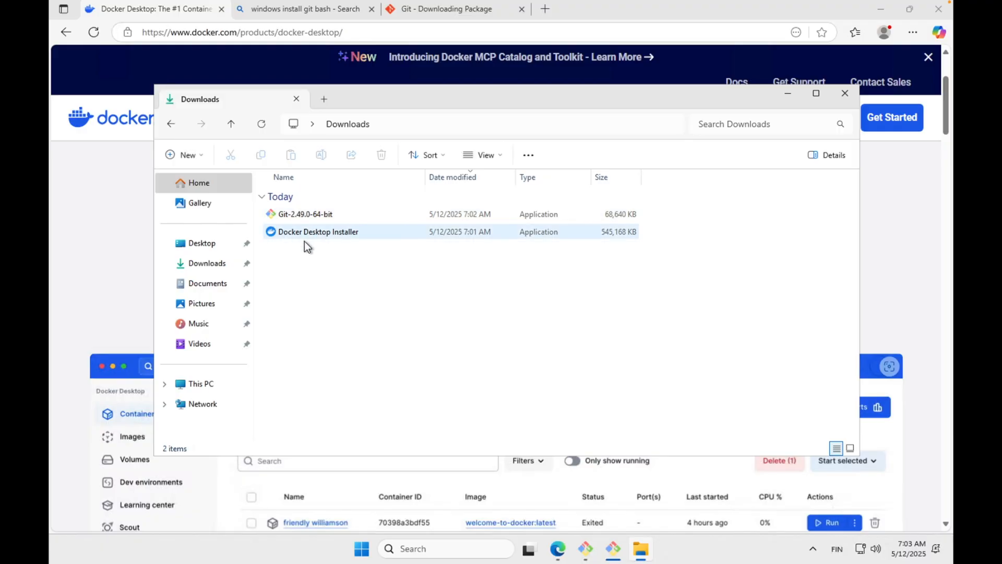
Finish the Git setup wizard and close the release notes, Git download and search pages.
click(608, 550)
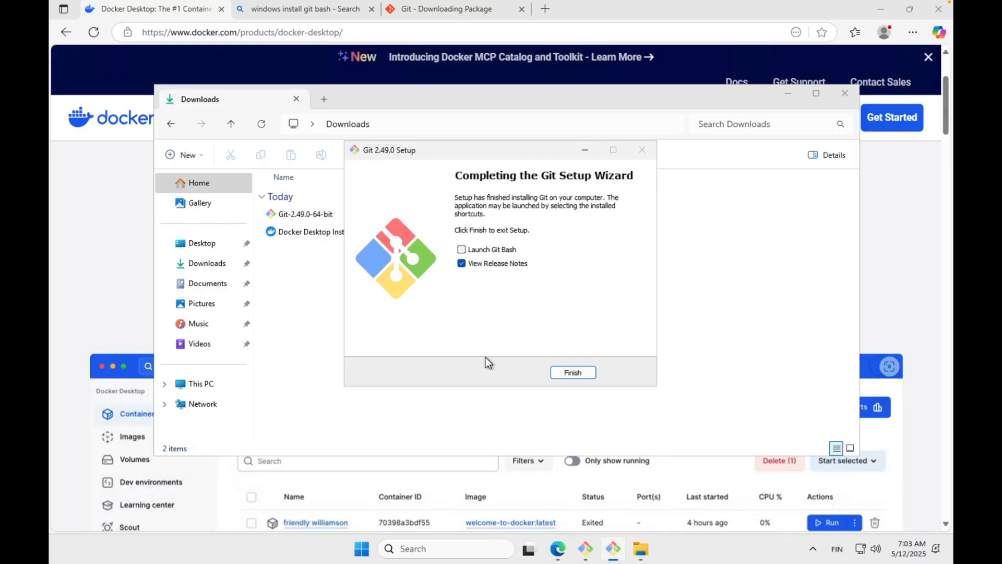
click(561, 372)
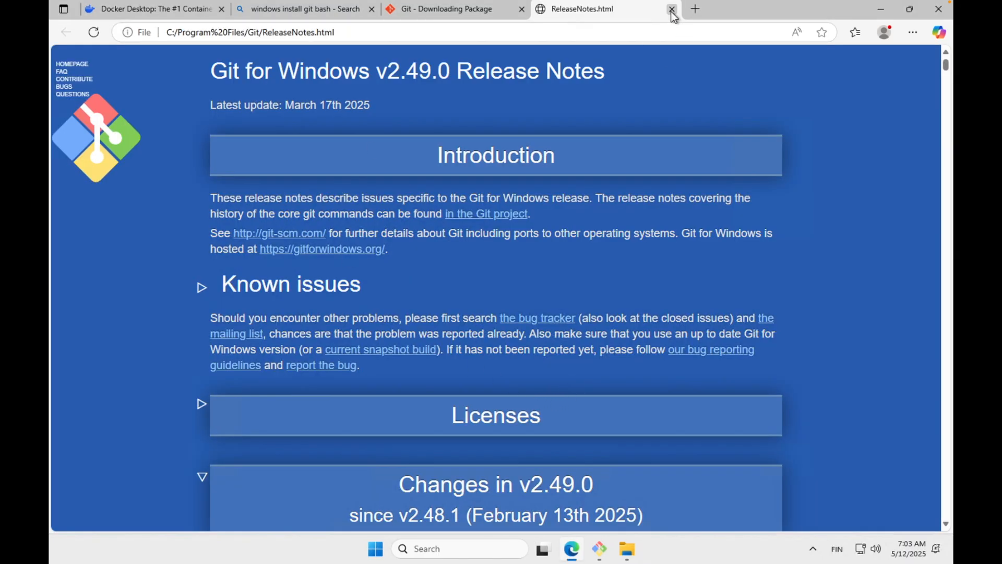
click(672, 9)
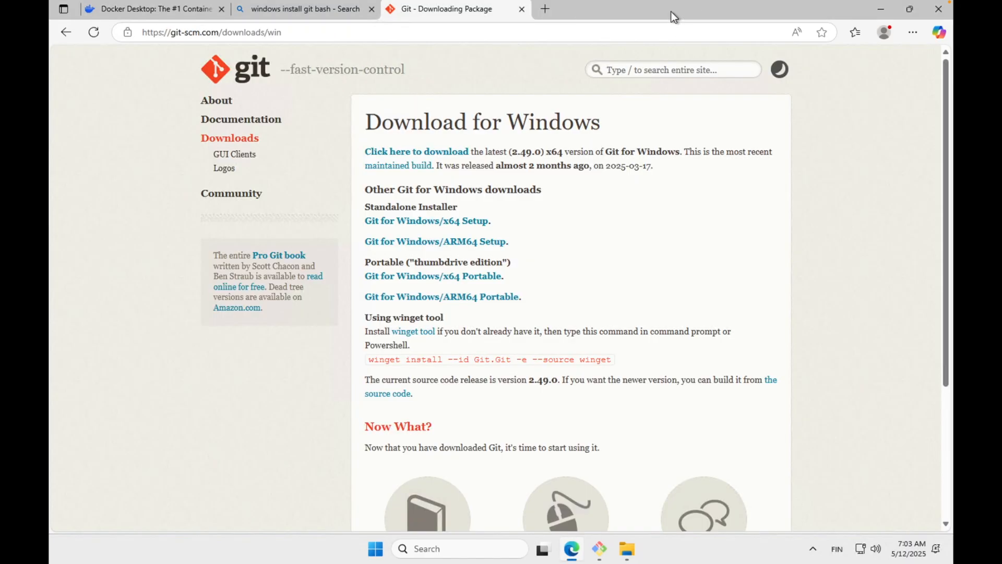
click(521, 9)
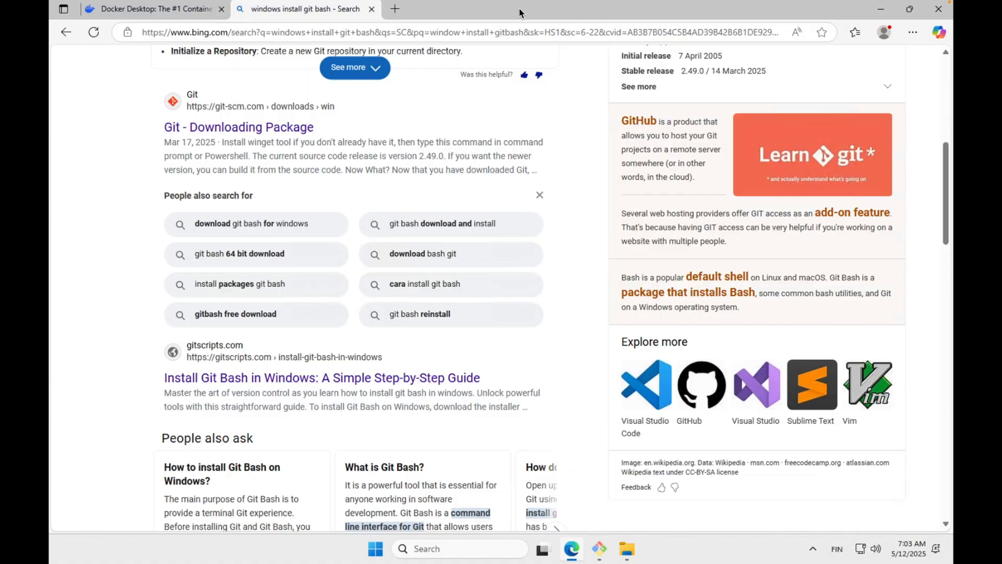
click(371, 11)
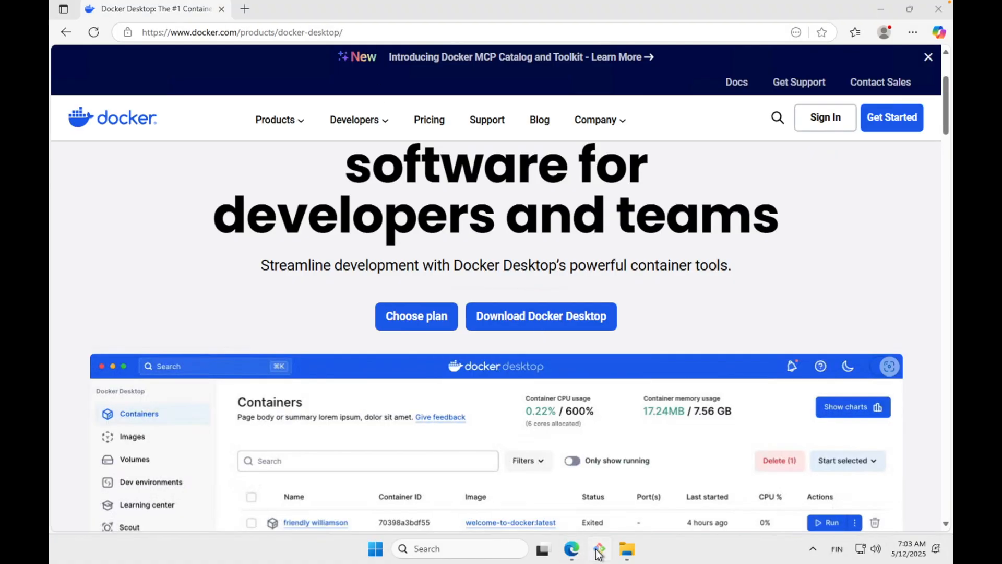
Cancel the leftover second Git 2.49.0 Setup window and confirm exiting it.
click(598, 552)
click(625, 372)
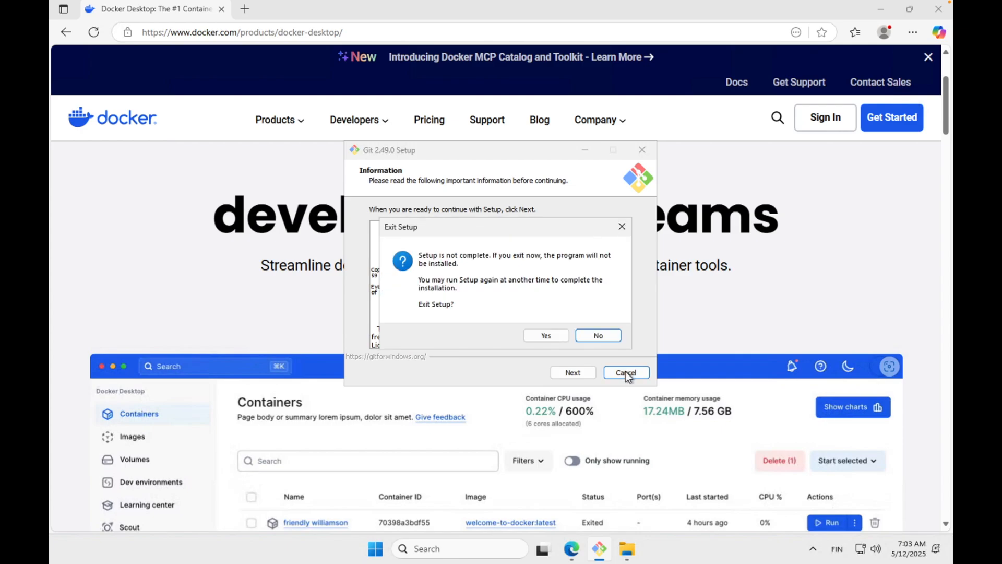
click(546, 337)
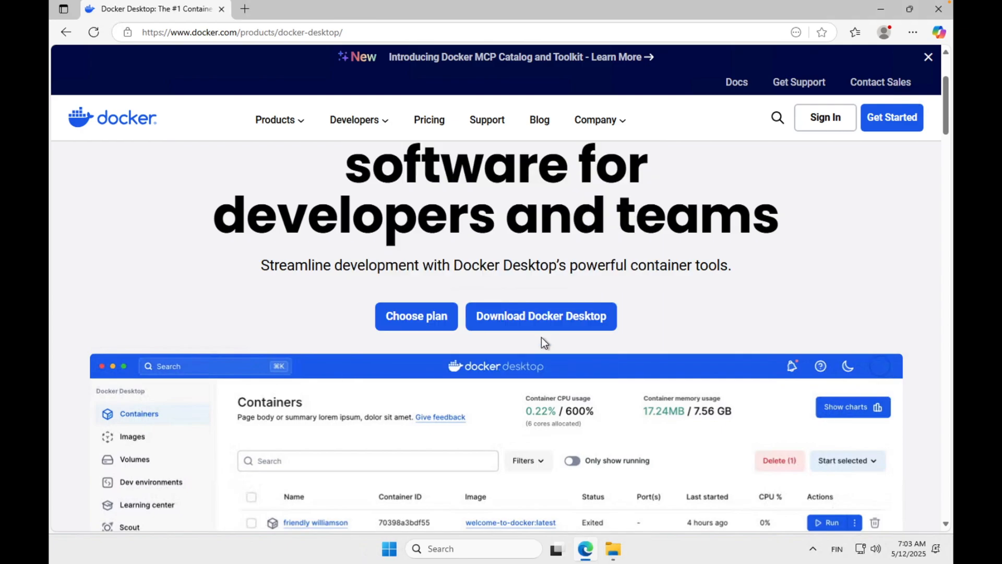
Run Docker Desktop Installer from the Downloads folder, keeping WSL 2 instead of Hyper-V and the desktop shortcut enabled.
click(615, 552)
click(311, 233)
double_click(309, 233)
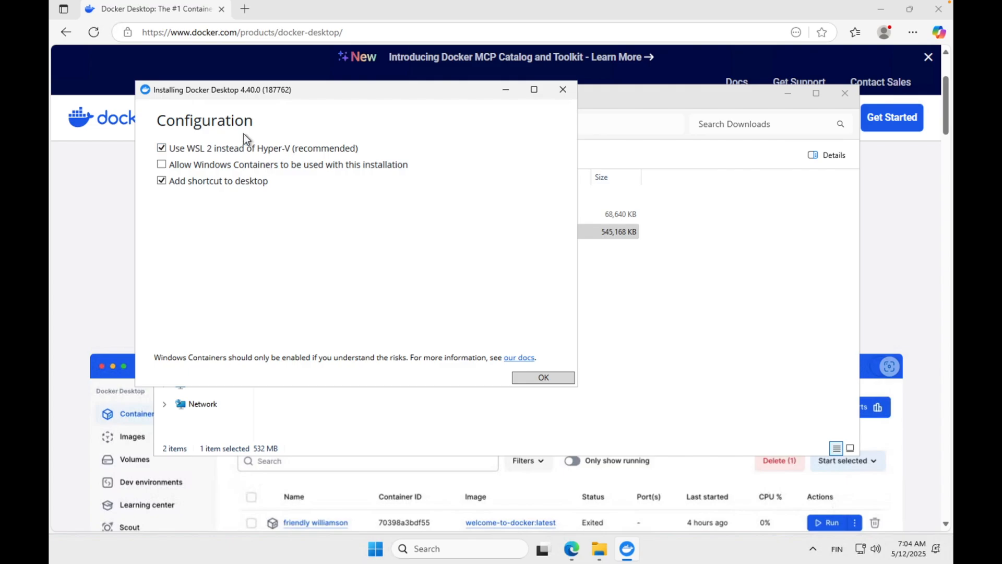
click(544, 378)
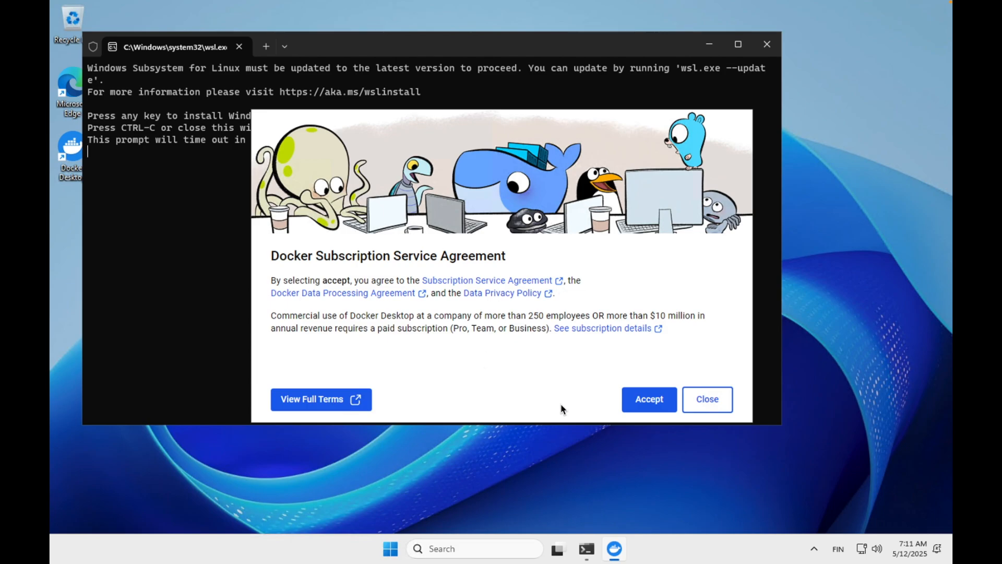
Accept the Docker Subscription Service Agreement, finish setup with the recommended settings and activate the work email field for sign-in.
click(645, 401)
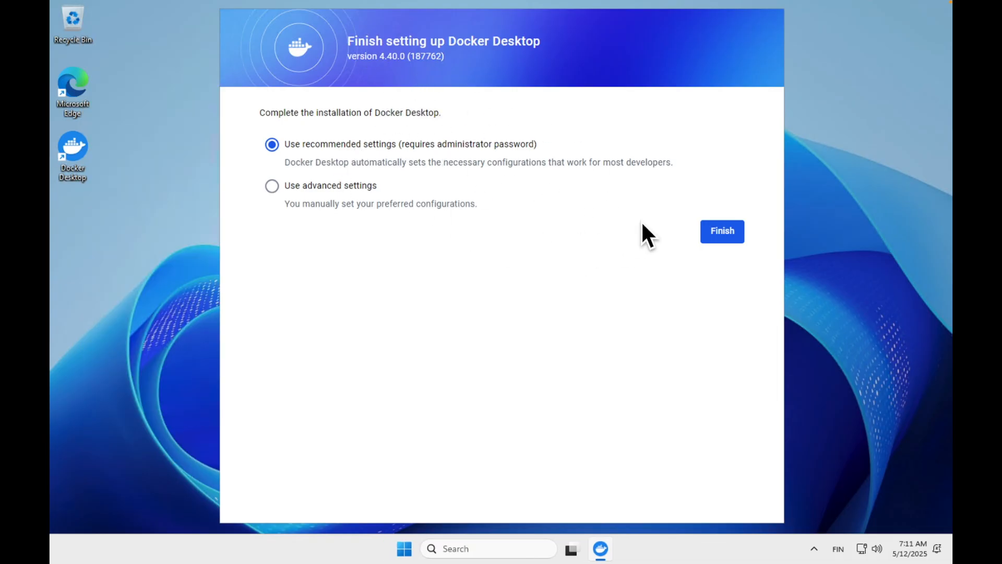
click(722, 235)
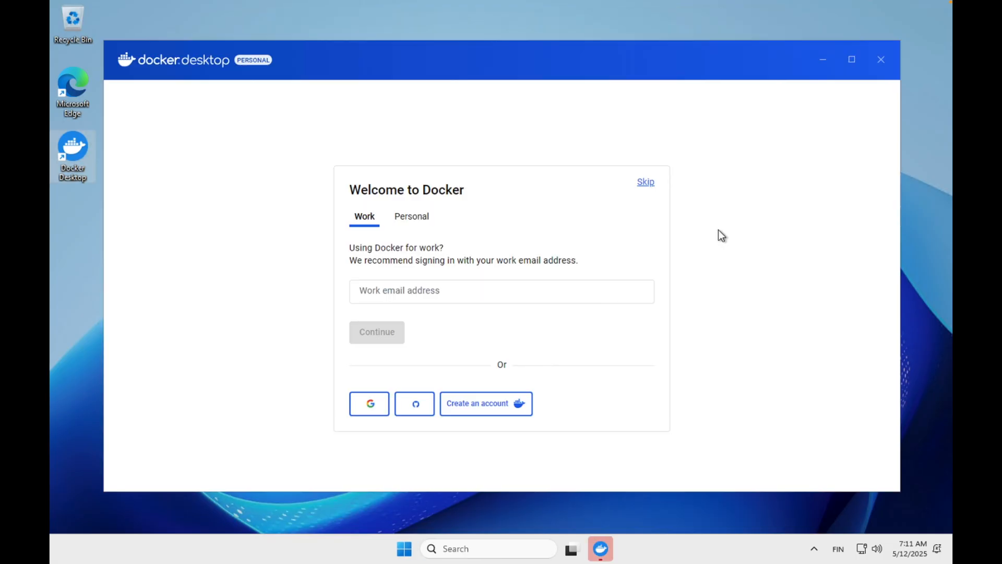
click(375, 293)
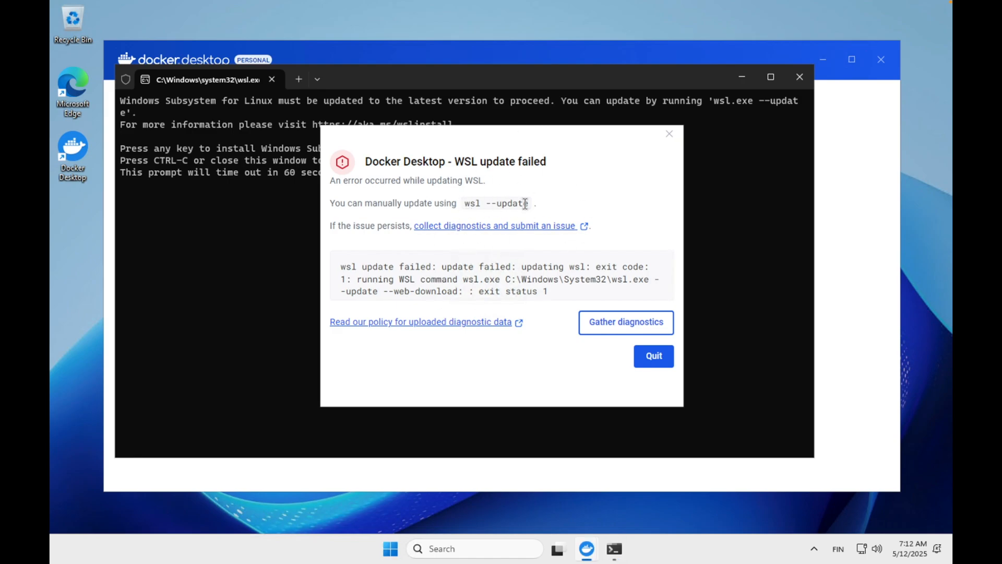
Quit the Docker WSL update error, install Windows Subsystem for Linux from the waiting terminal prompt, and exit the terminal.
drag(464, 204, 537, 204)
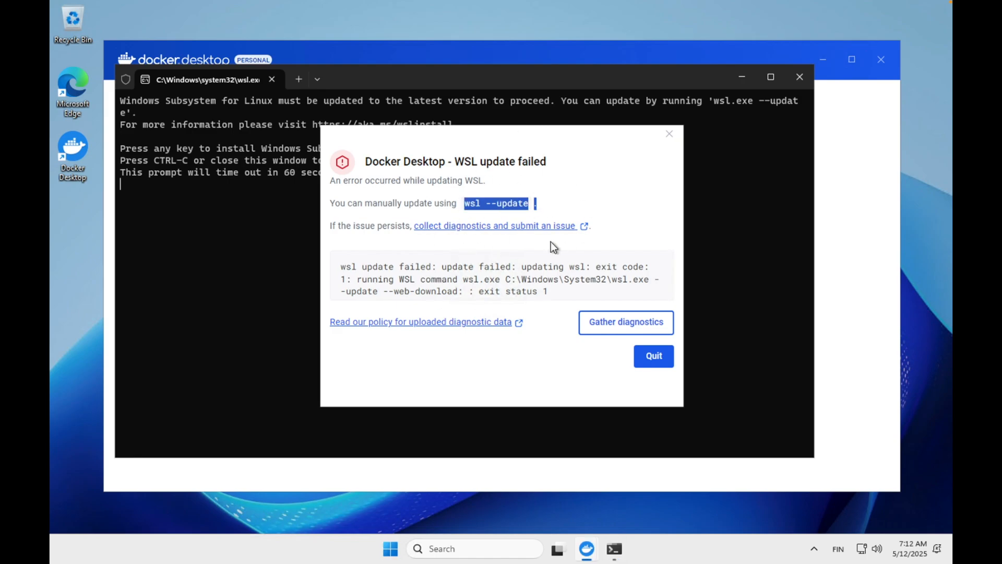
click(654, 357)
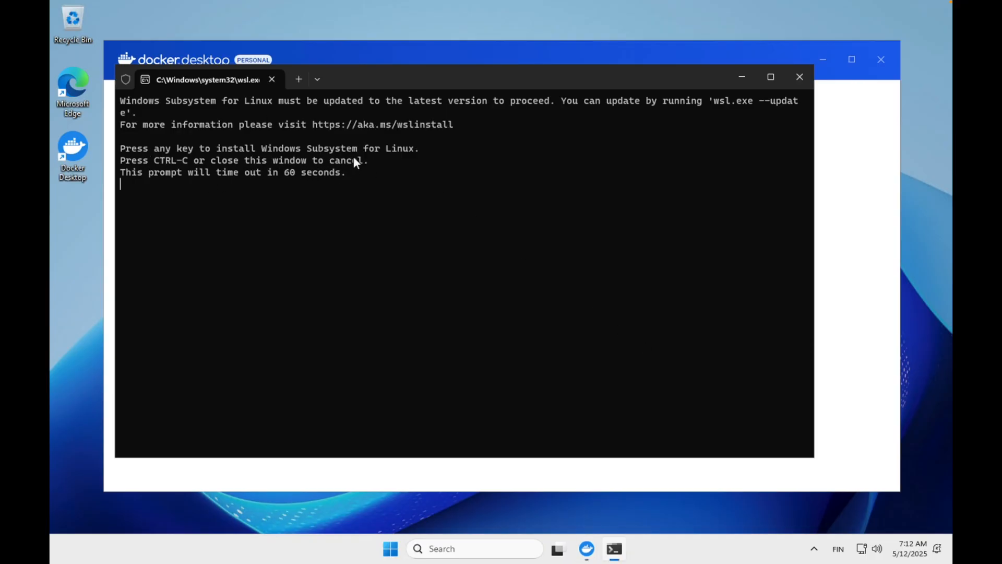
key(Return)
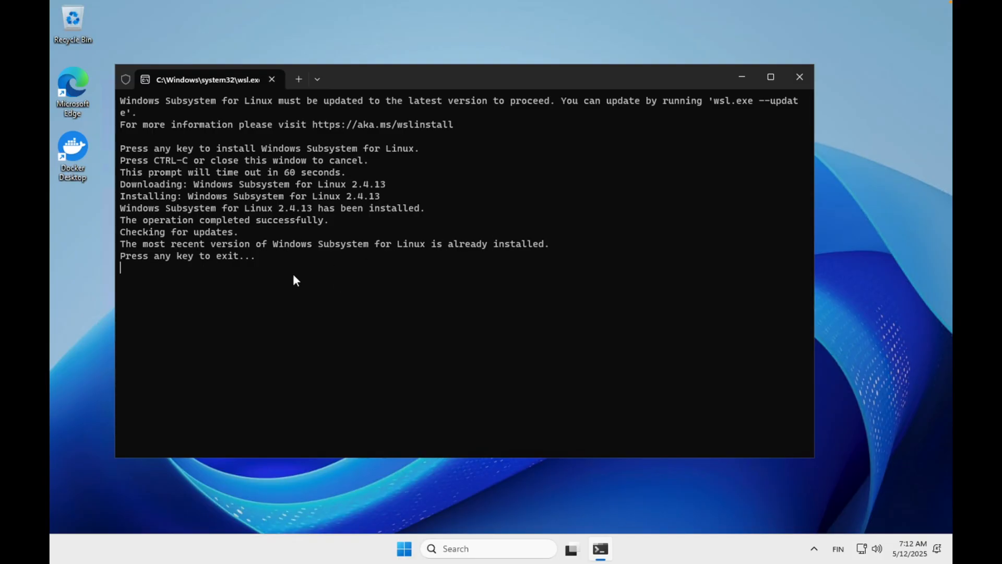
key(Return)
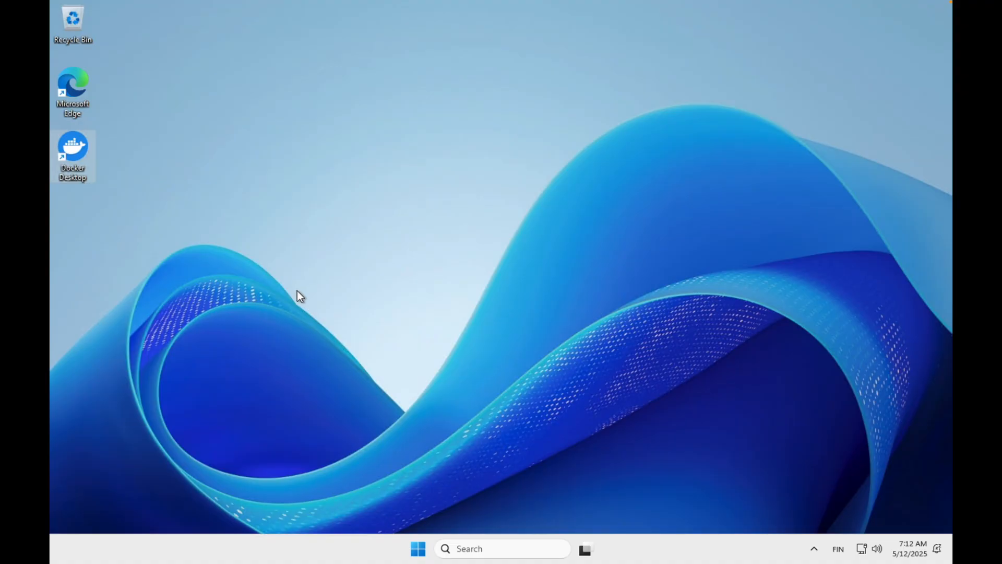
Search Windows for "git" and open Git Bash.
click(480, 549)
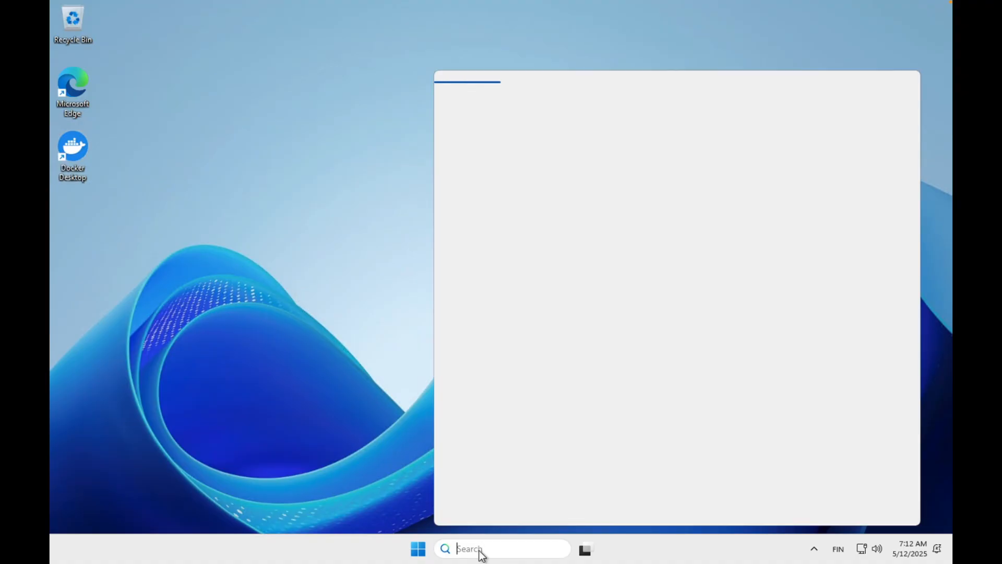
text(git)
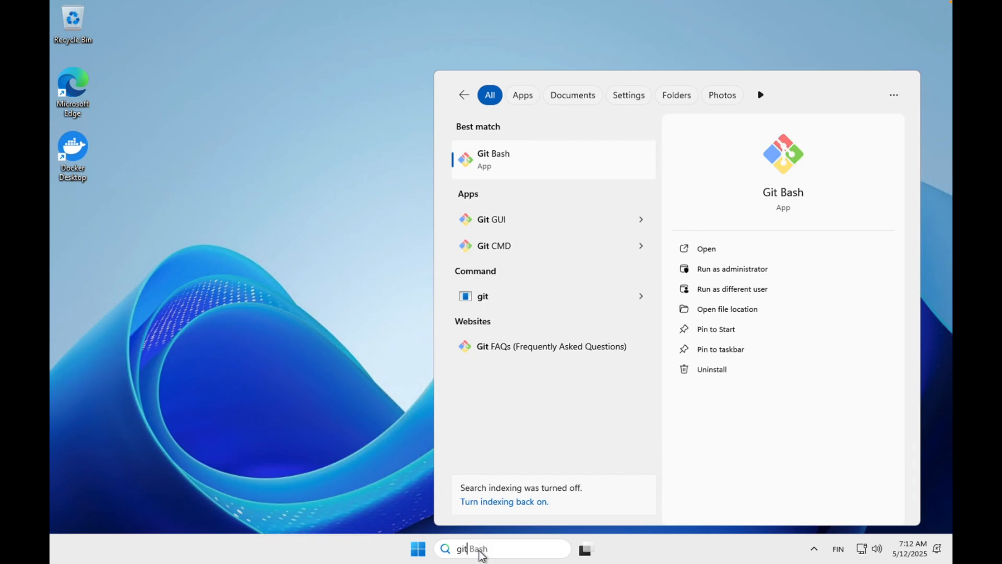
key(Return)
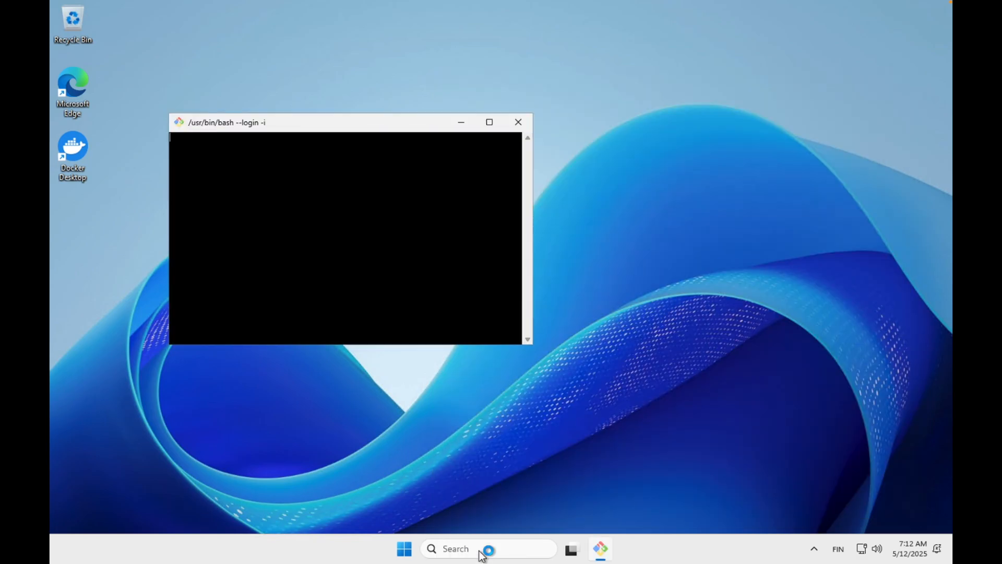
Check the Docker version in Git Bash, trying "docker --verson" first and running "docker version" after it.
text(docker)
text( -)
text(-vrsion)
key(BackSpace)
key(BackSpace)
key(BackSpace)
key(BackSpace)
key(BackSpace)
text(erson)
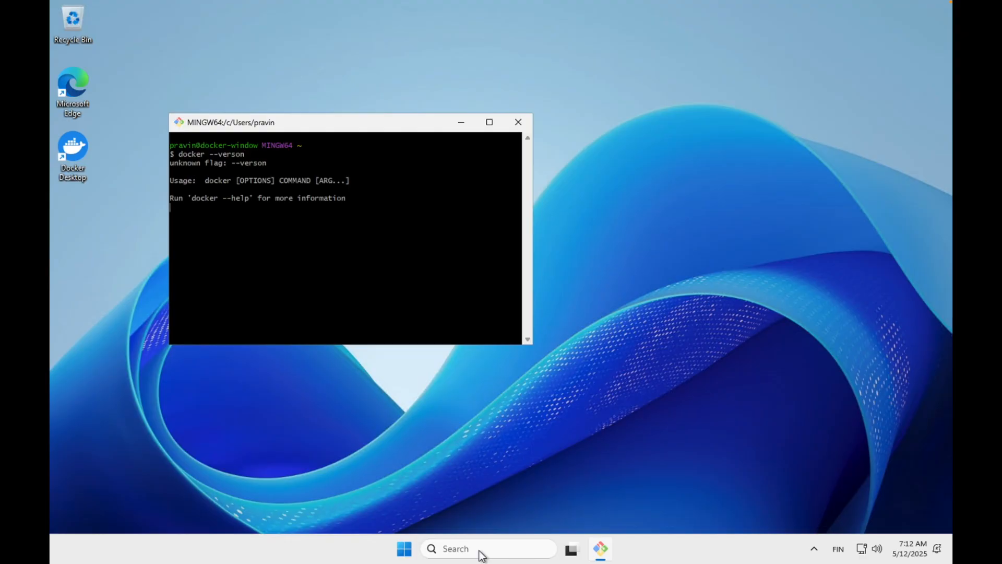
text(ocker version)
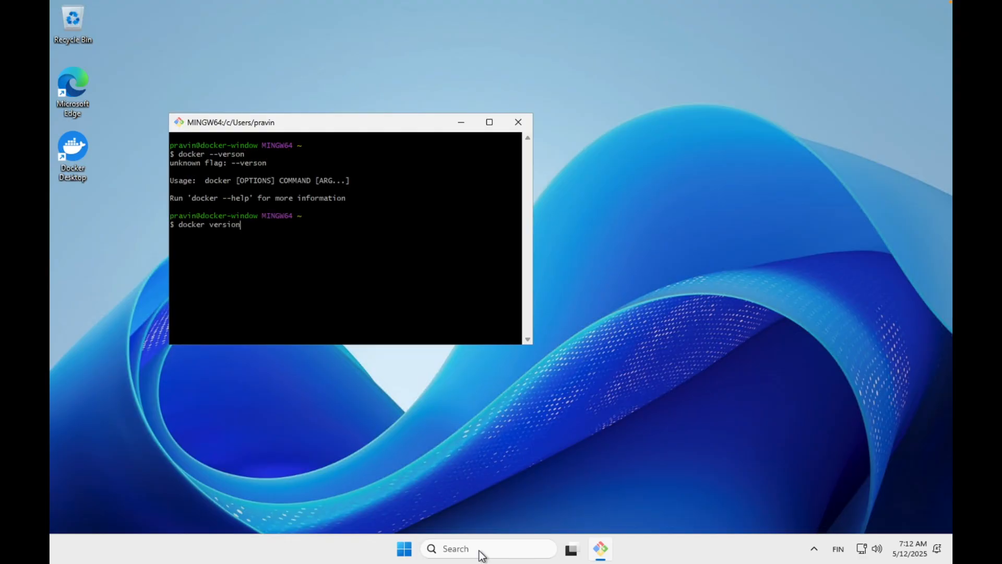
key(Return)
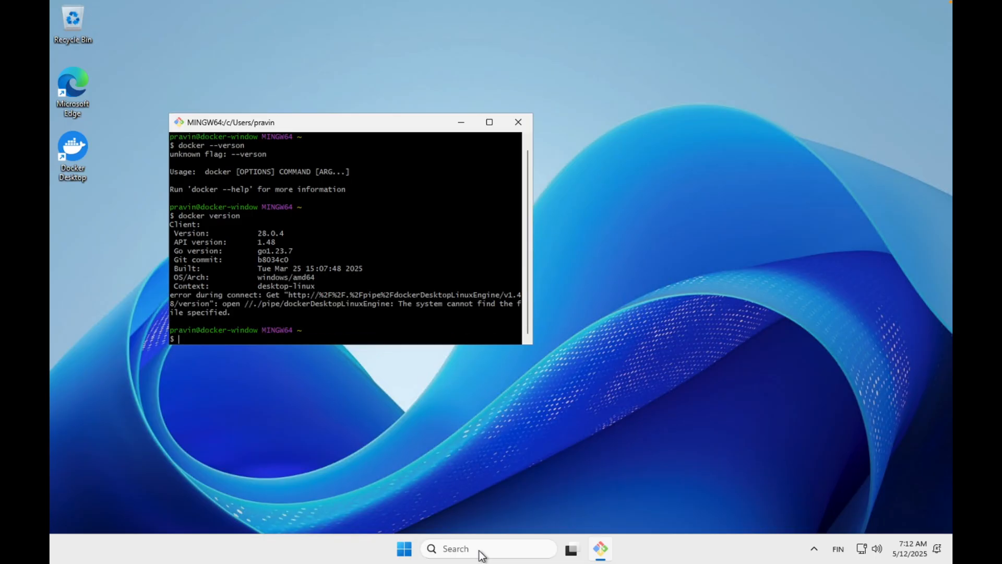
Launch Docker Desktop from the desktop and arrange its window and the Git Bash window so the welcome form is unobstructed.
click(73, 150)
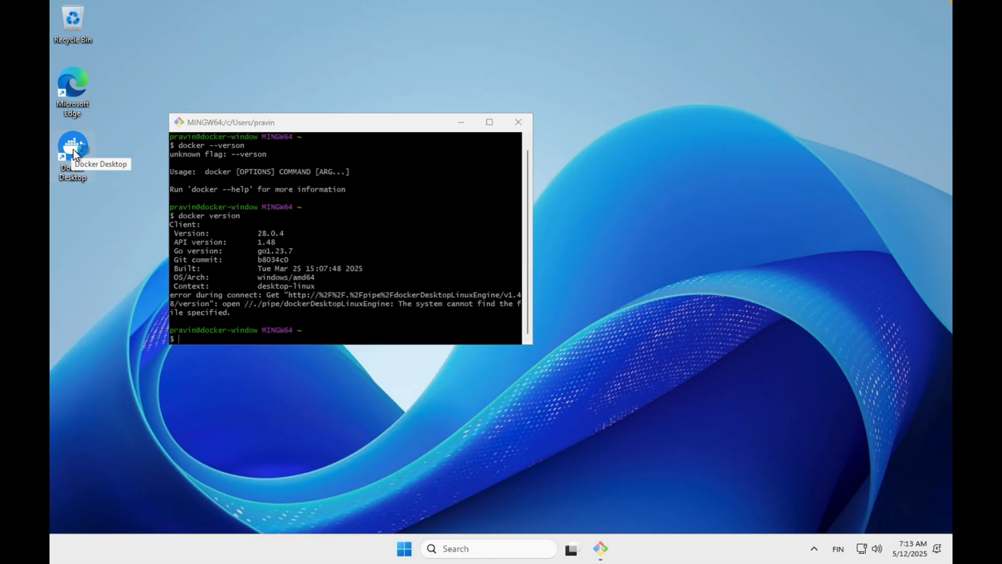
drag(318, 124, 617, 74)
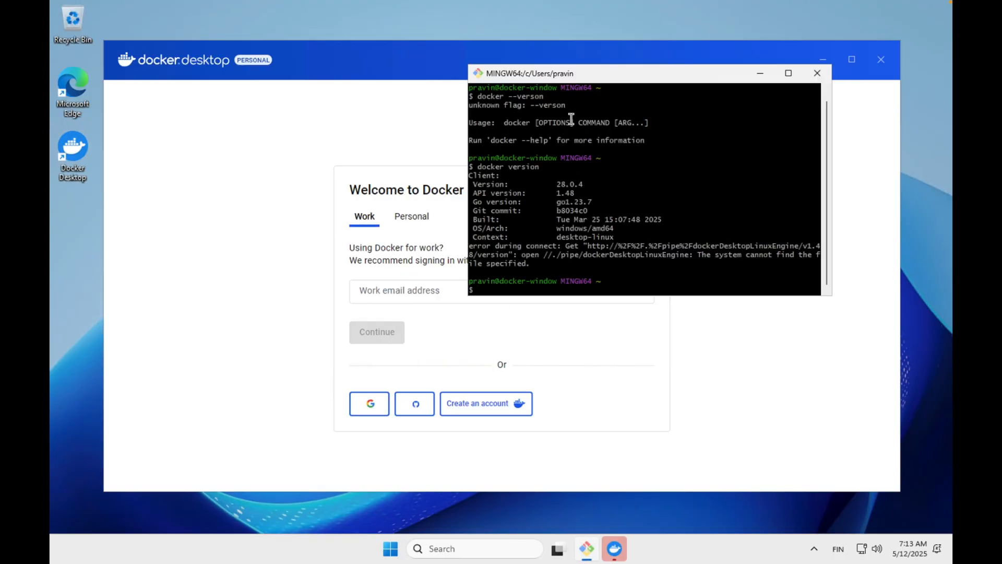
drag(556, 74, 632, 14)
drag(564, 19, 604, 310)
drag(615, 67, 596, 37)
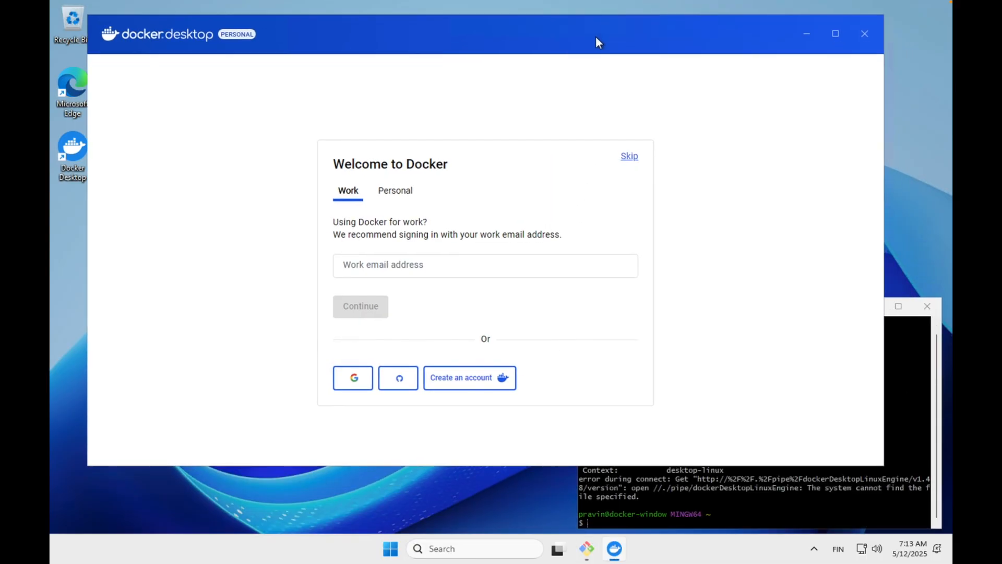
Skip the Docker sign-in, choose Student as the role in the welcome survey, and continue through to the Docker Desktop dashboard.
click(630, 157)
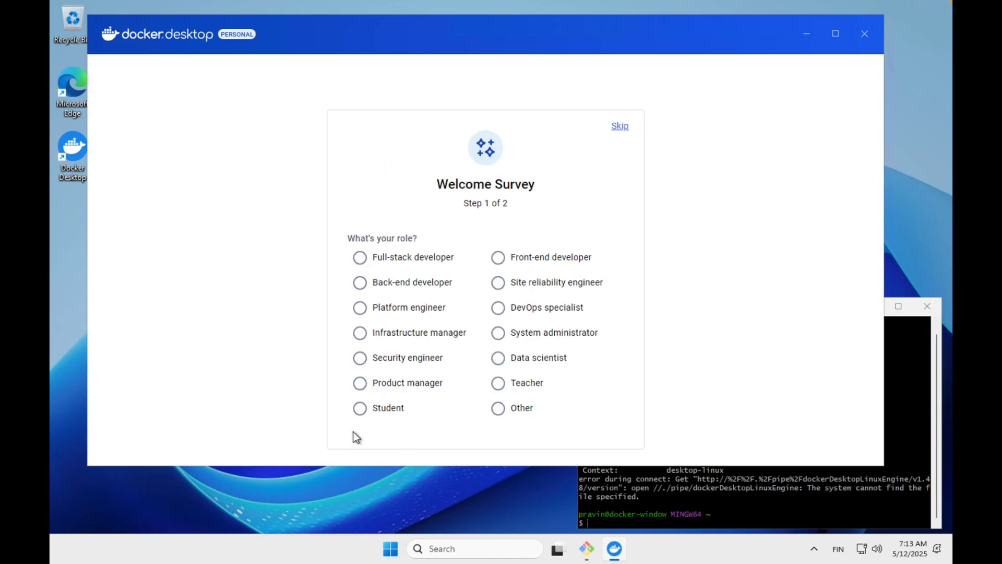
click(360, 407)
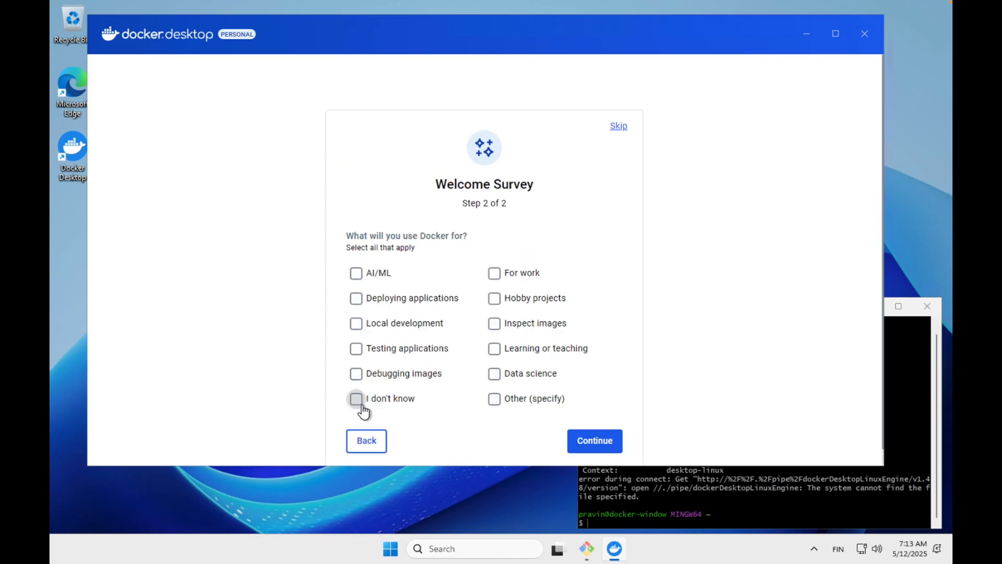
click(602, 443)
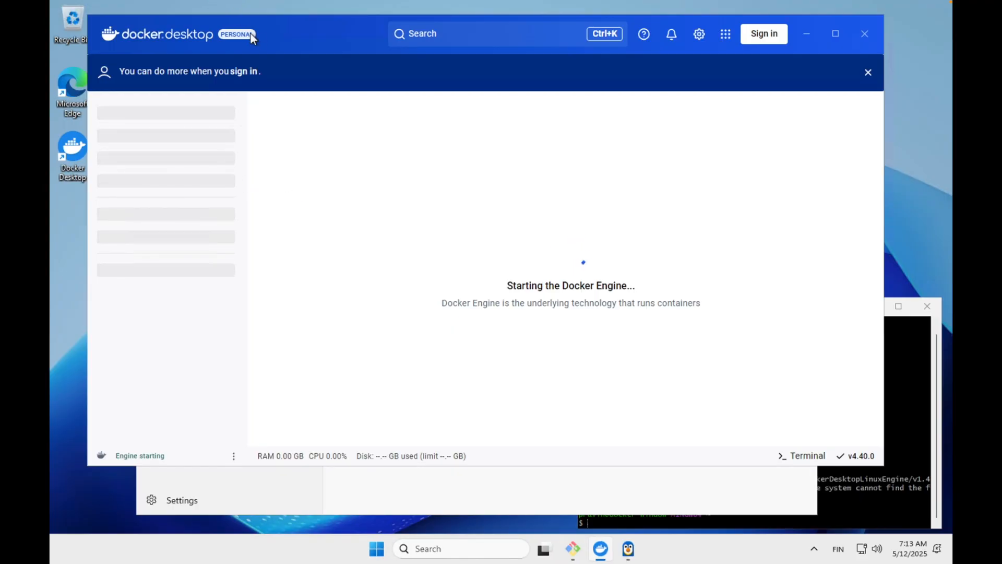
drag(294, 30, 265, 18)
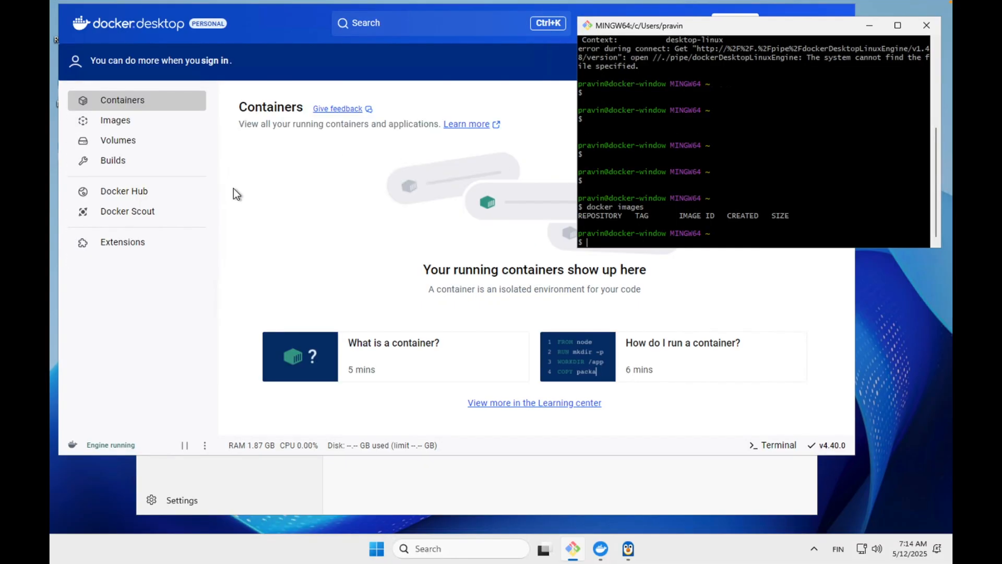
Look through the Containers, Images and Volumes pages in Docker Desktop.
click(123, 102)
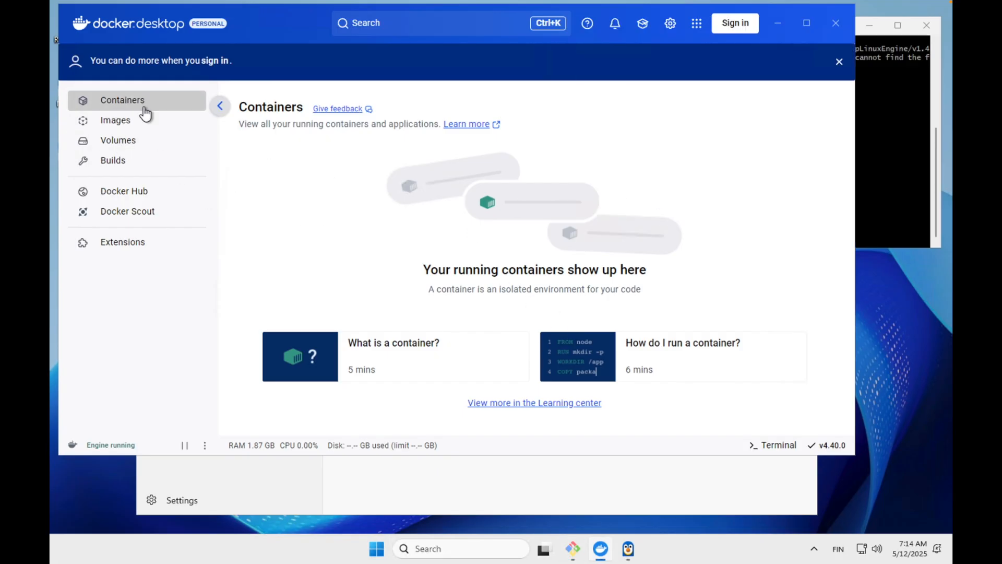
click(124, 120)
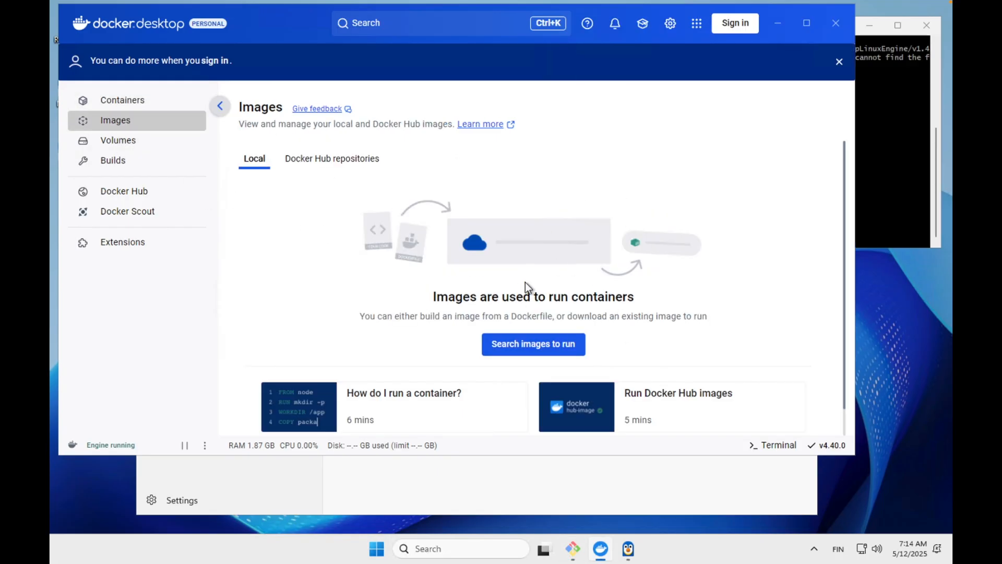
click(112, 147)
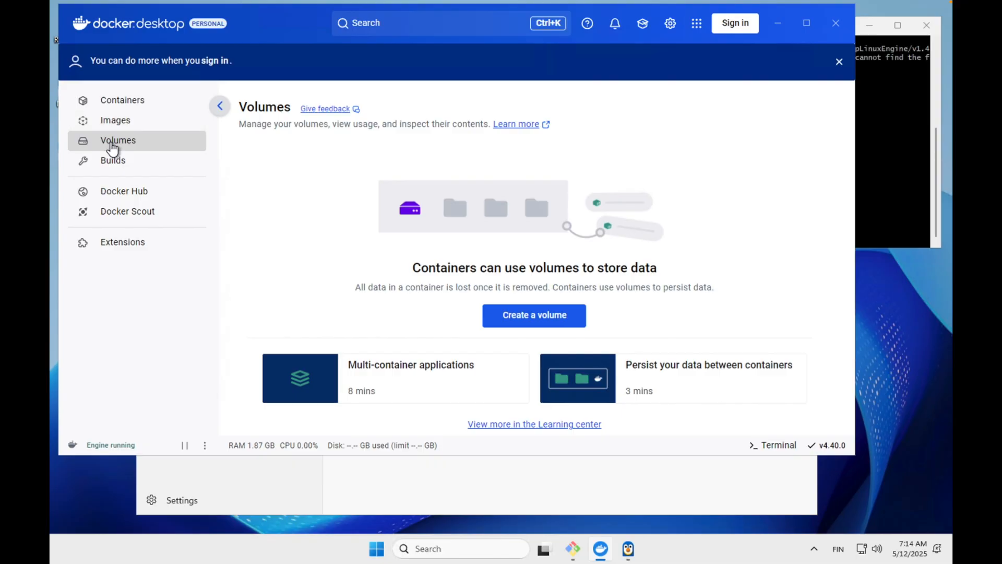
Start a detached nginx container named my-nginx from Git Bash with "docker run -d --name my-nginx nginx".
click(885, 189)
key(Return)
key(Return)
key(Return)
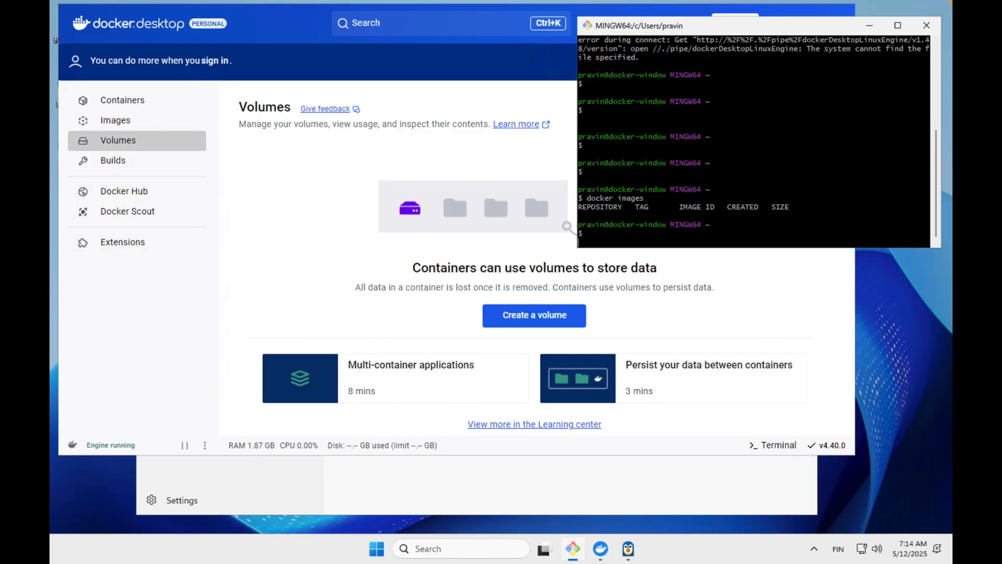
text(docker )
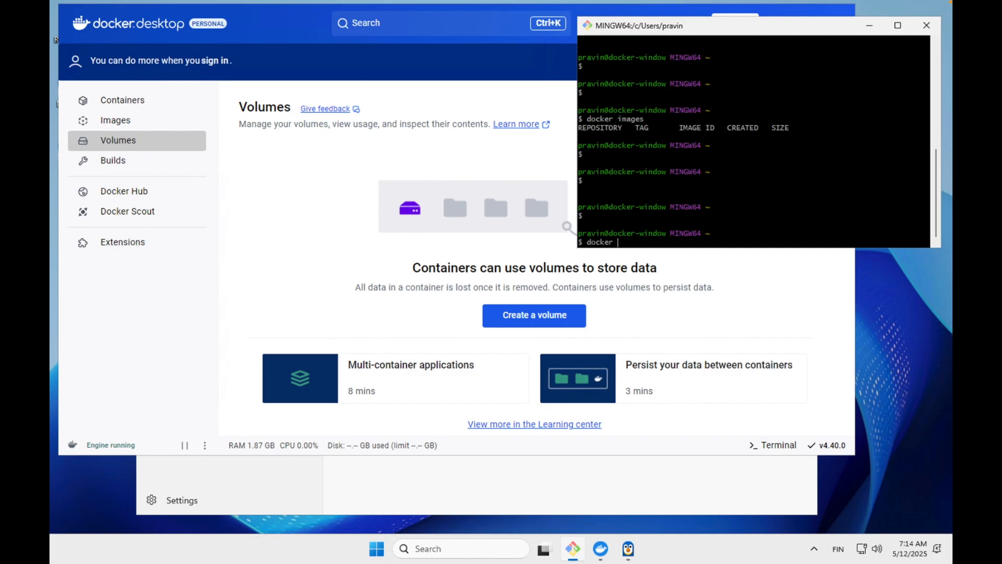
text(run -d --name my-ng)
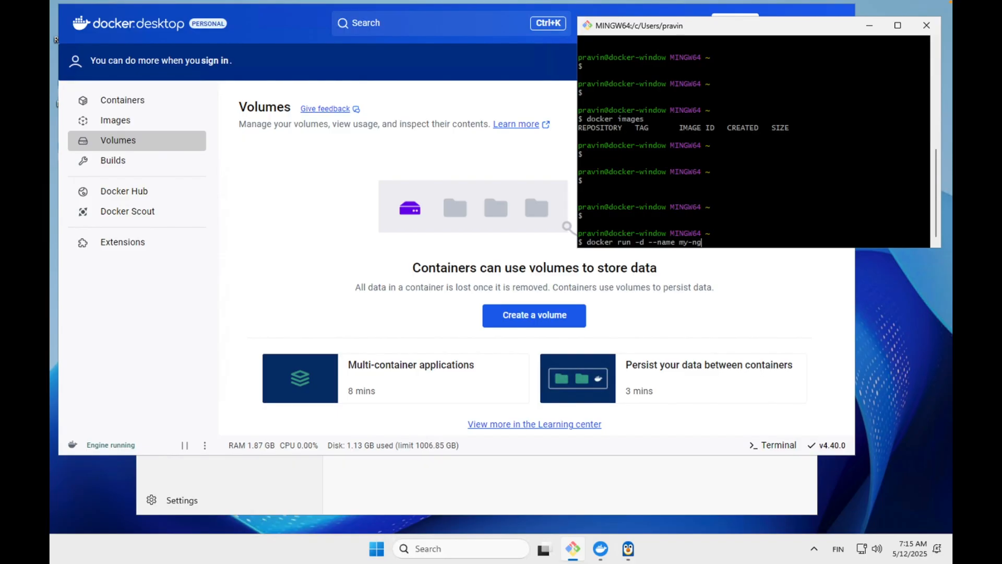
text(inx nginx)
key(Return)
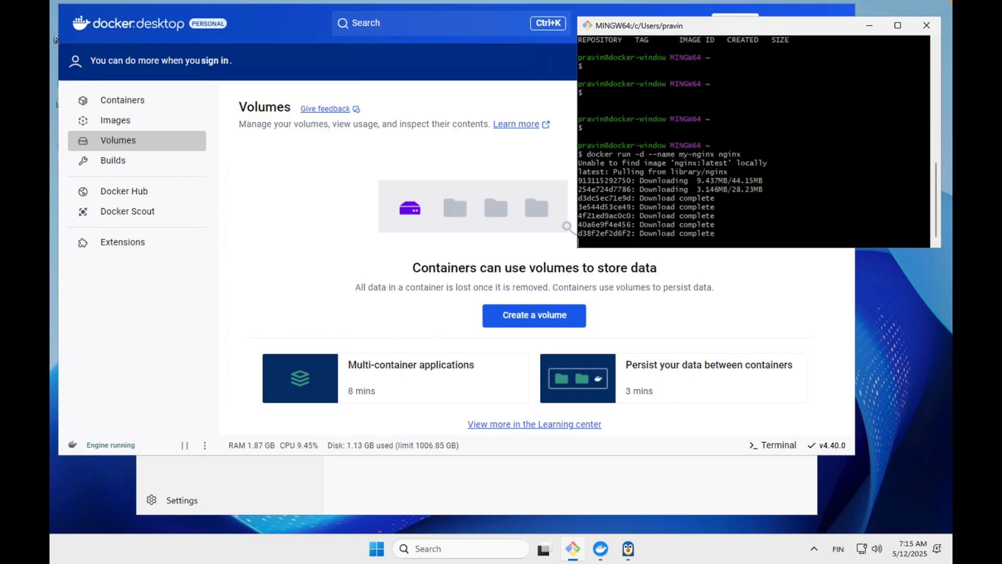
Check Docker Desktop's Images and Containers pages for the nginx image and the my-nginx container.
click(114, 120)
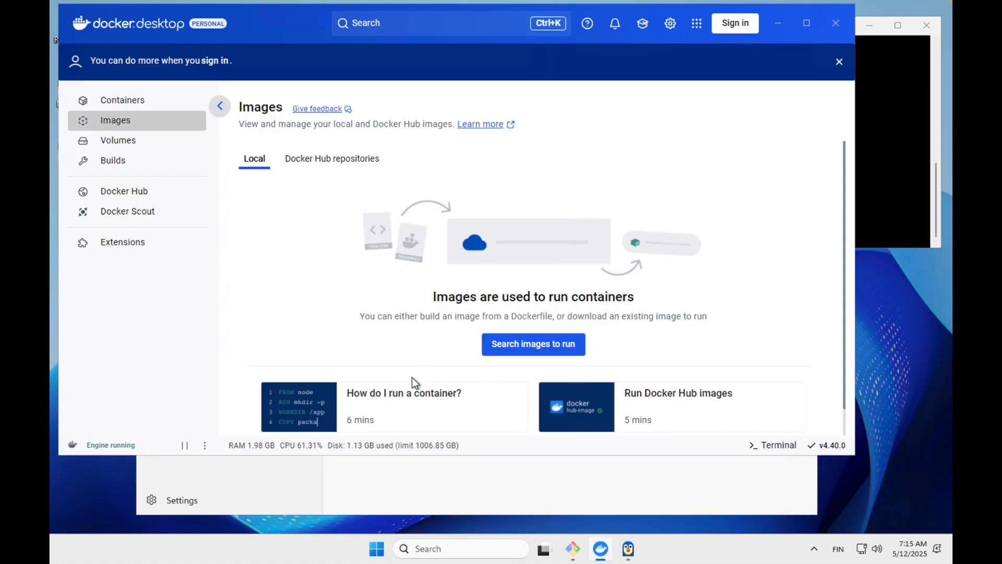
click(889, 196)
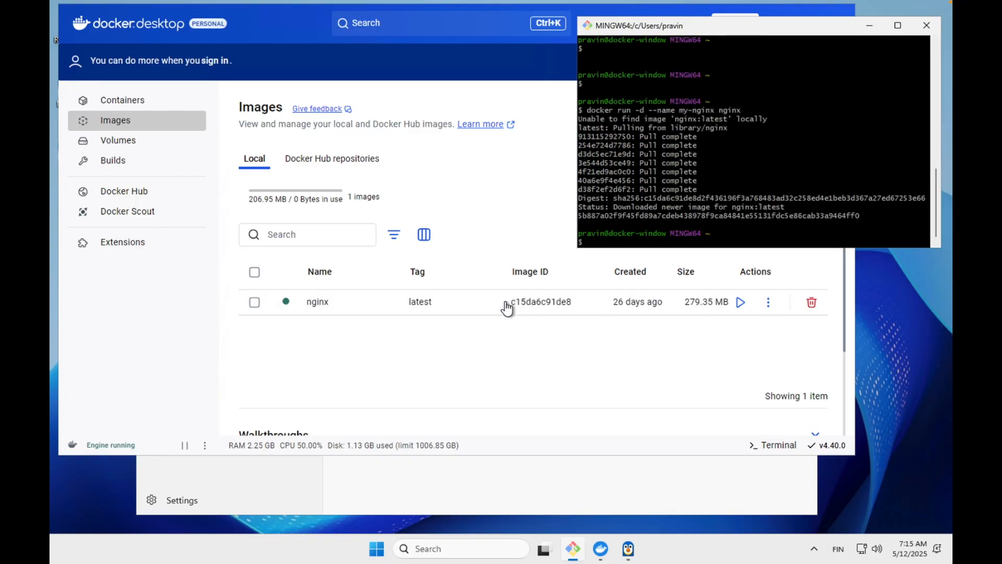
click(134, 106)
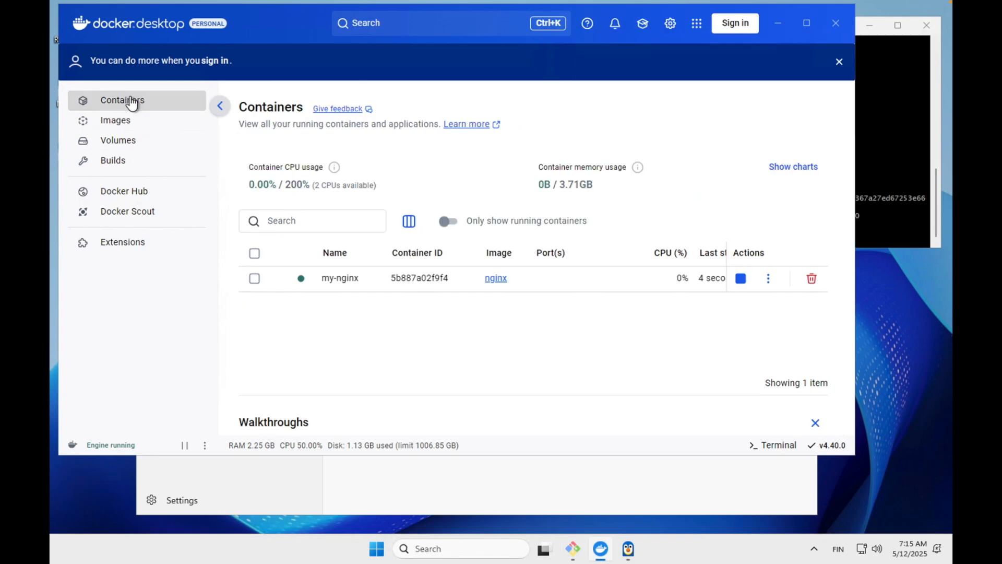
List the running containers in Git Bash with "docker ps".
click(867, 173)
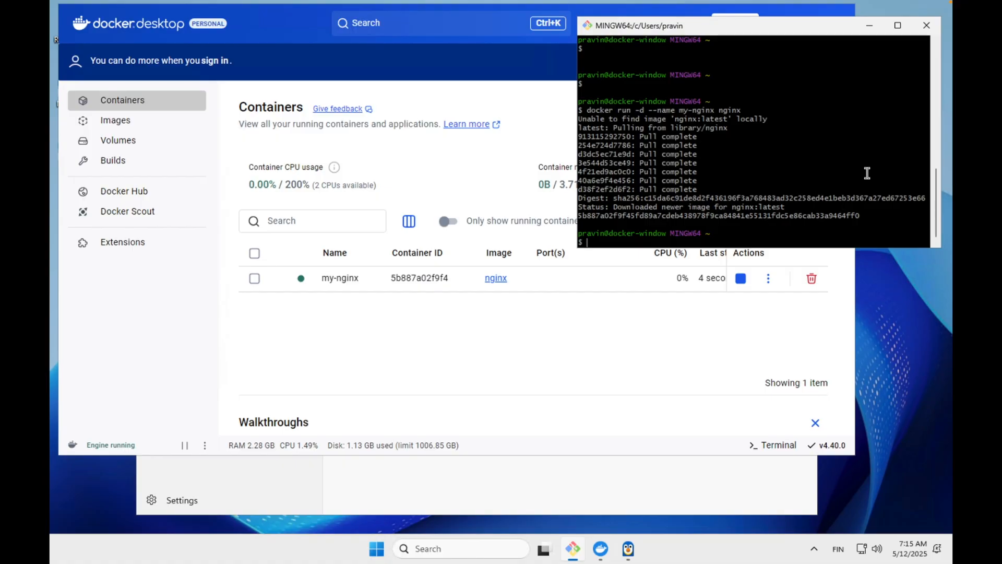
key(Return)
key(Return)
key(Return)
text(docker ps)
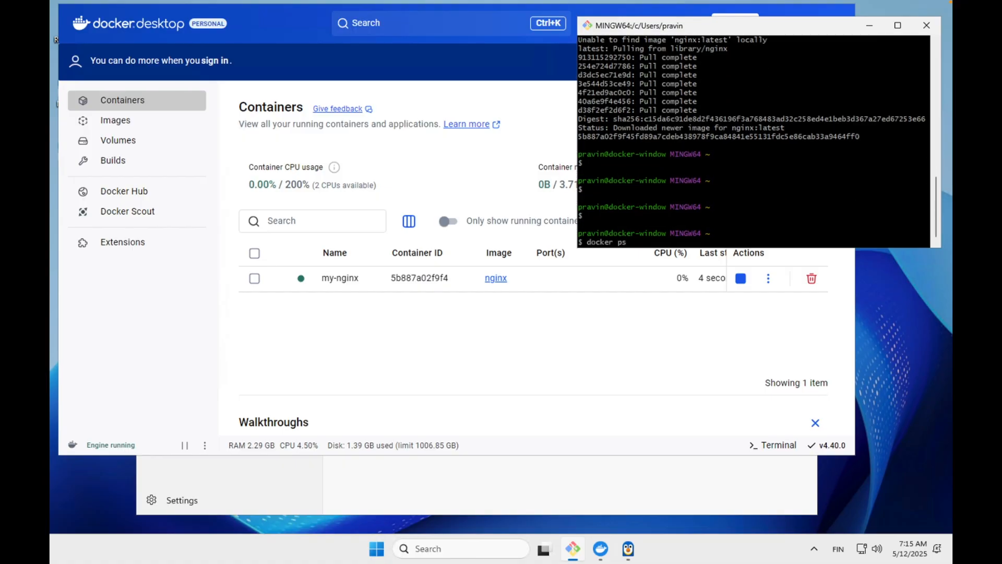
key(Return)
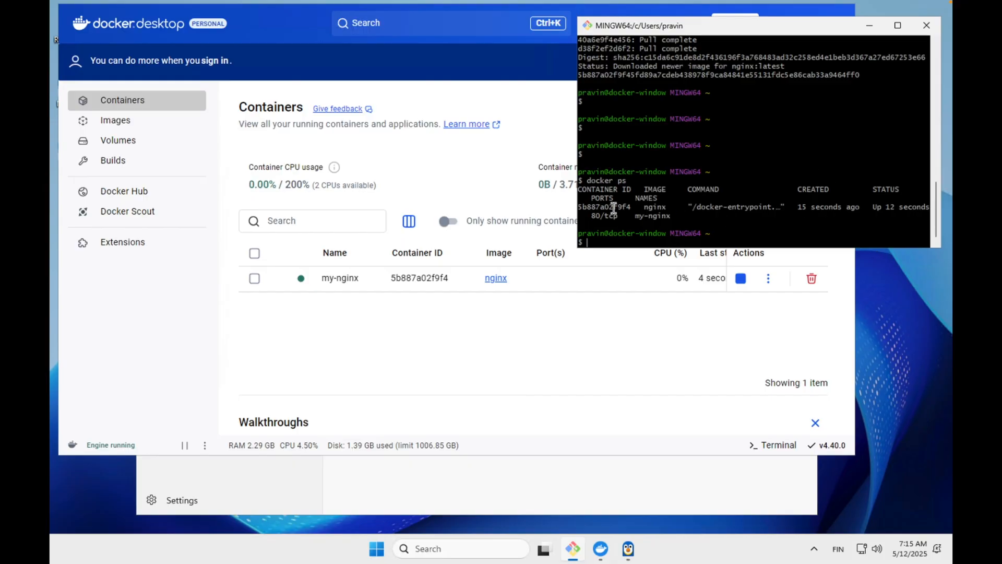